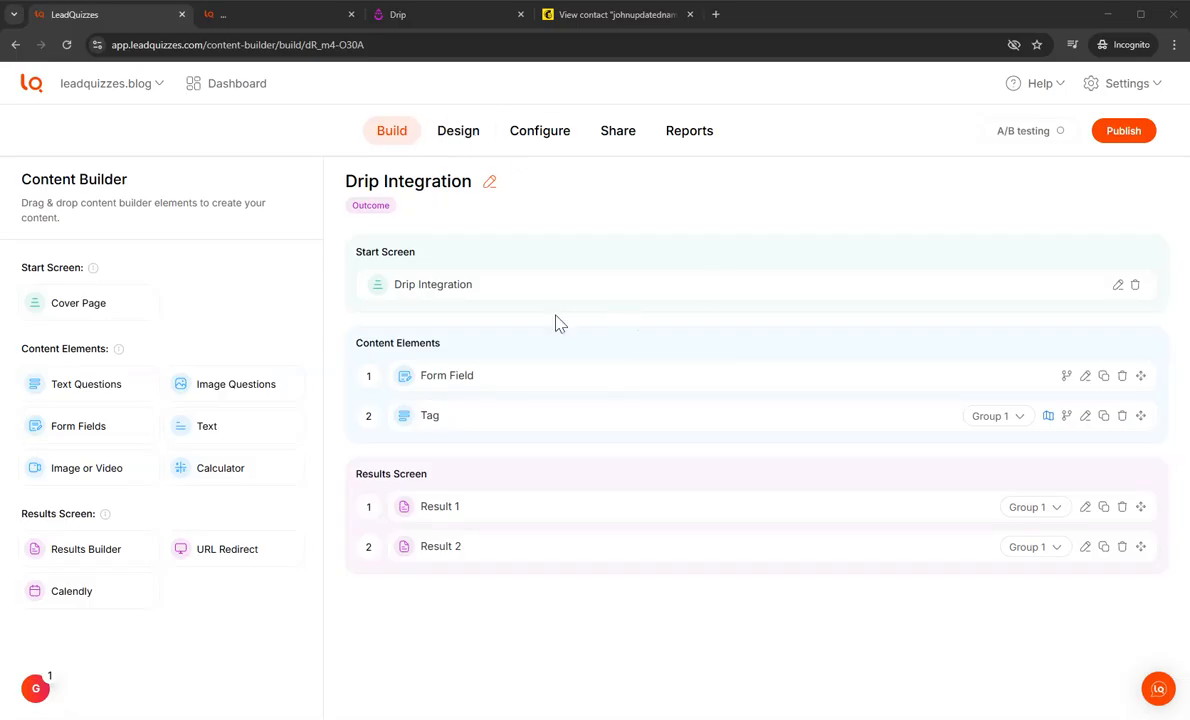
Step: Review the quiz's form fields, the Tag question's answers and the mapping of those answers to results
left_click(529, 389)
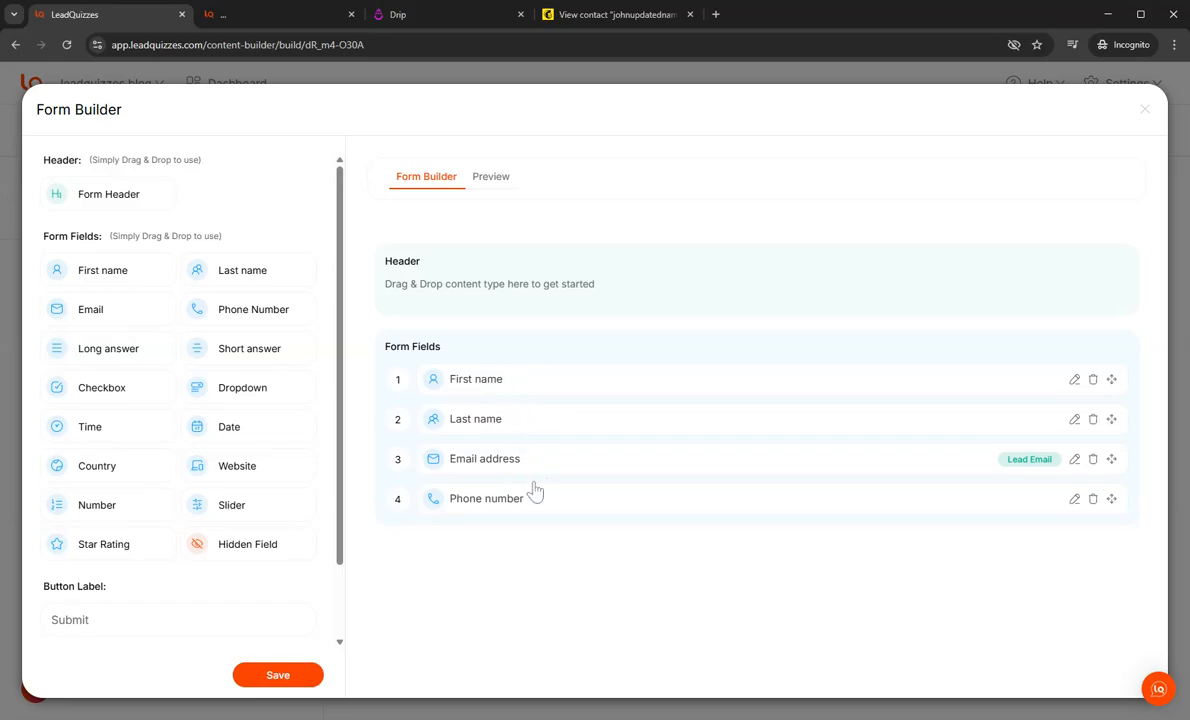
left_click(1144, 110)
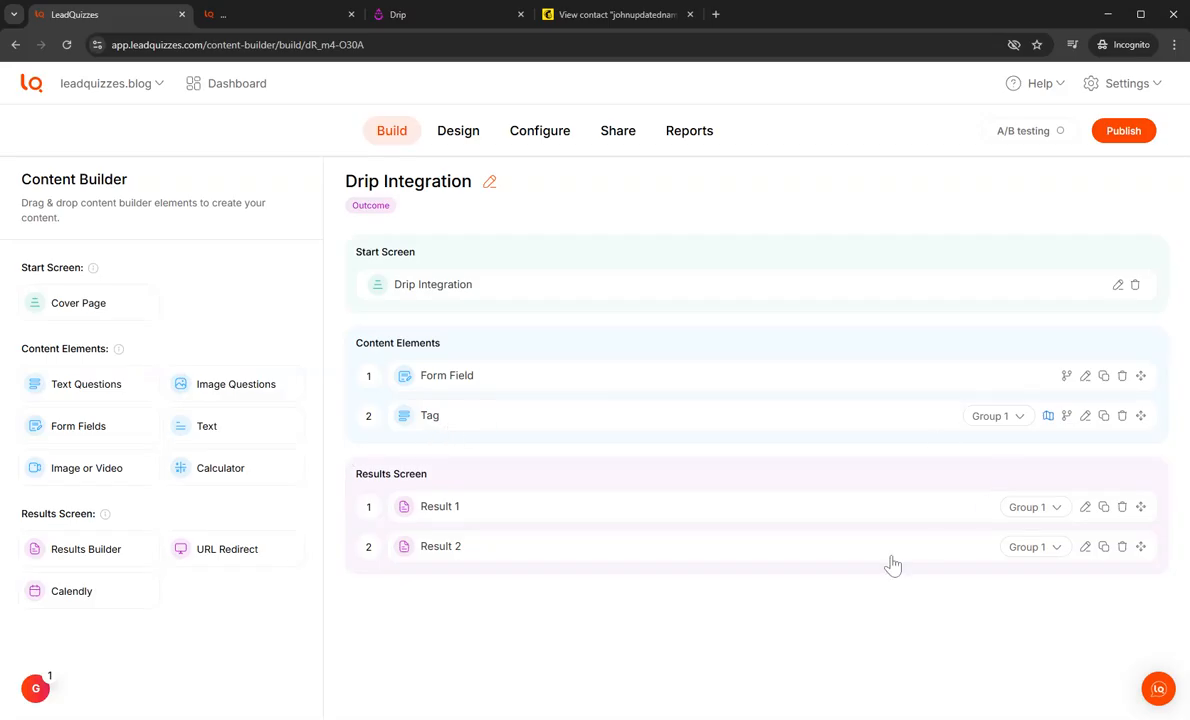
left_click(613, 412)
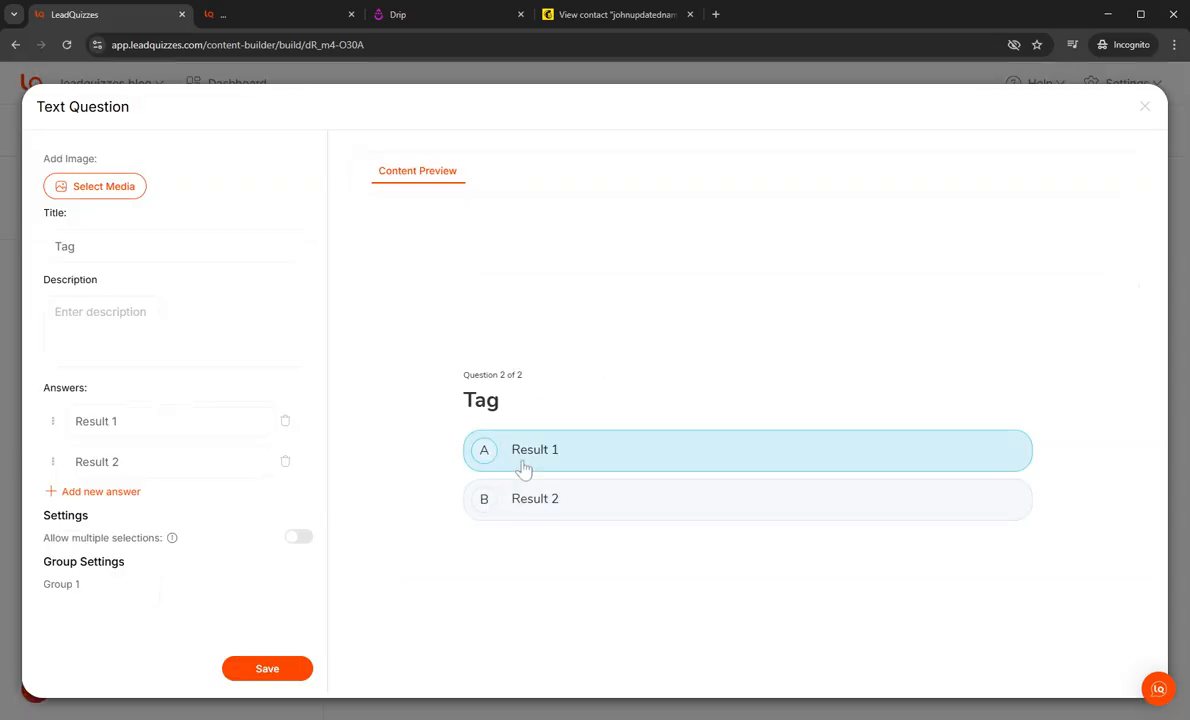
left_click(1144, 107)
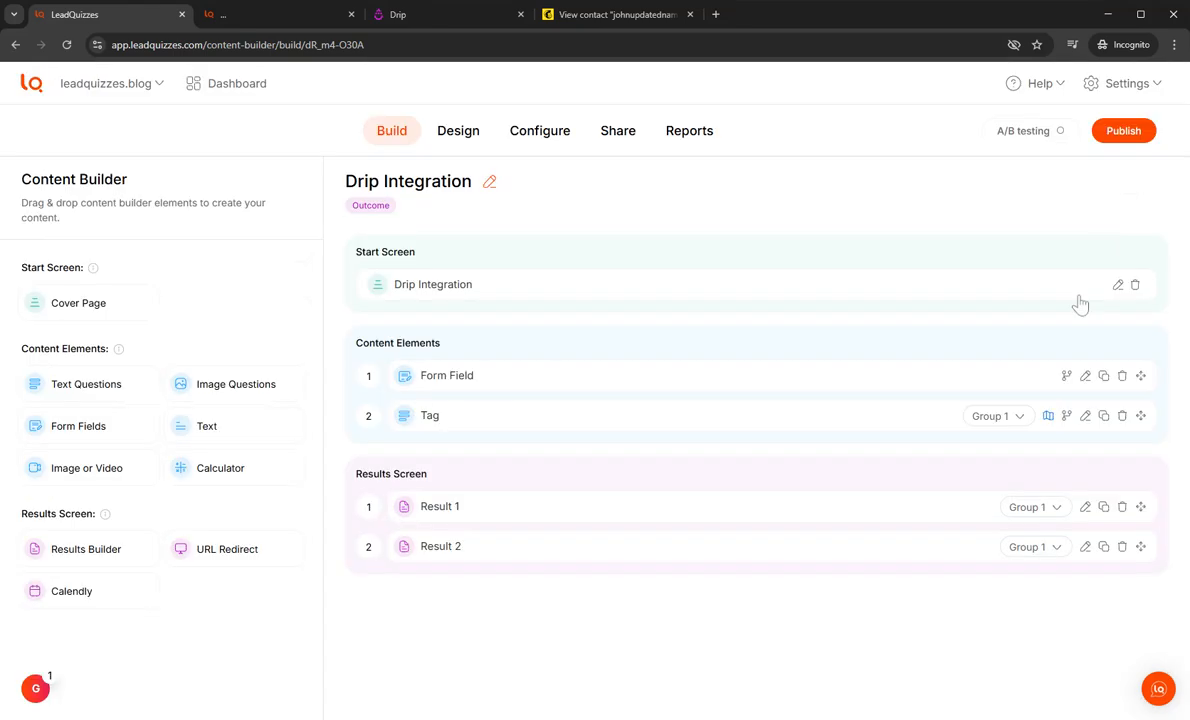
left_click(1047, 416)
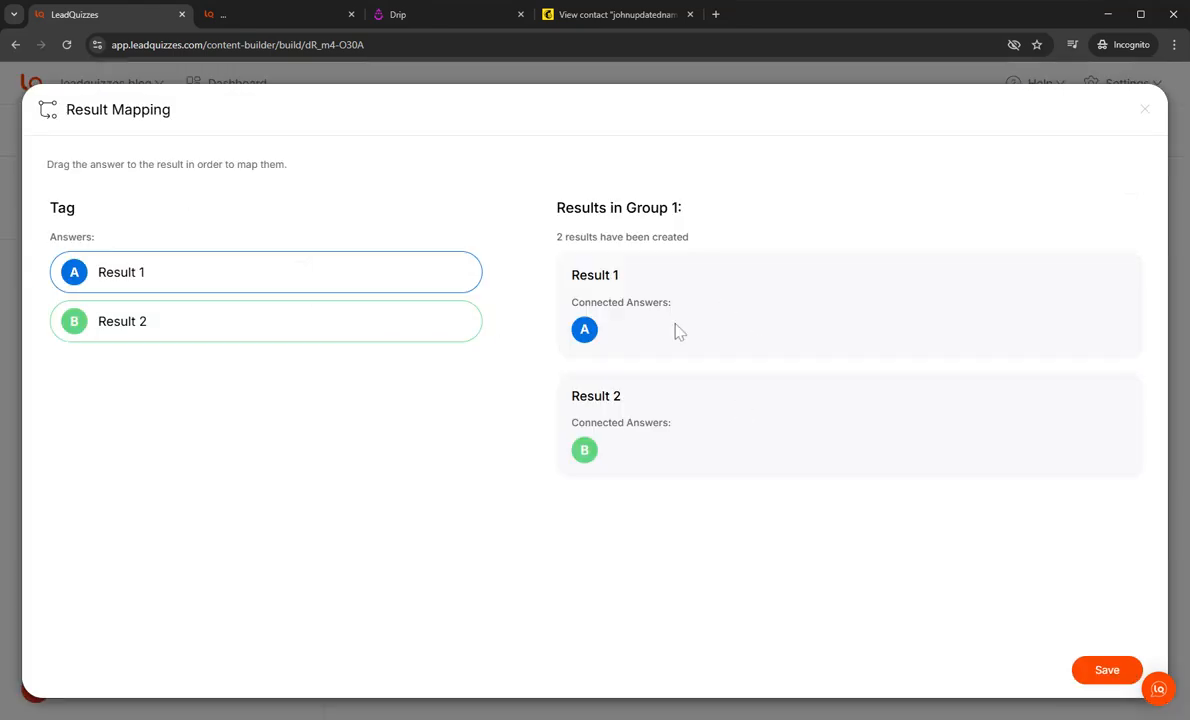
left_click(1144, 109)
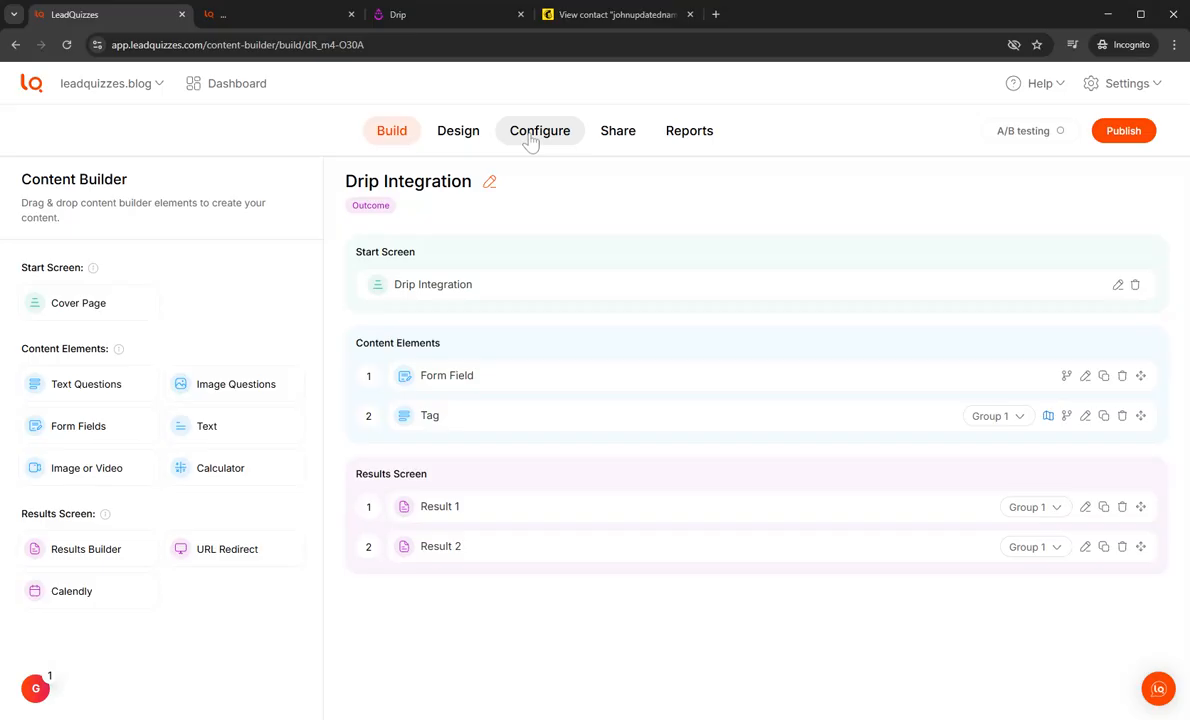
Step: Add a native integration to the quiz configuration and choose Drip as the integration
left_click(530, 140)
left_click(149, 288)
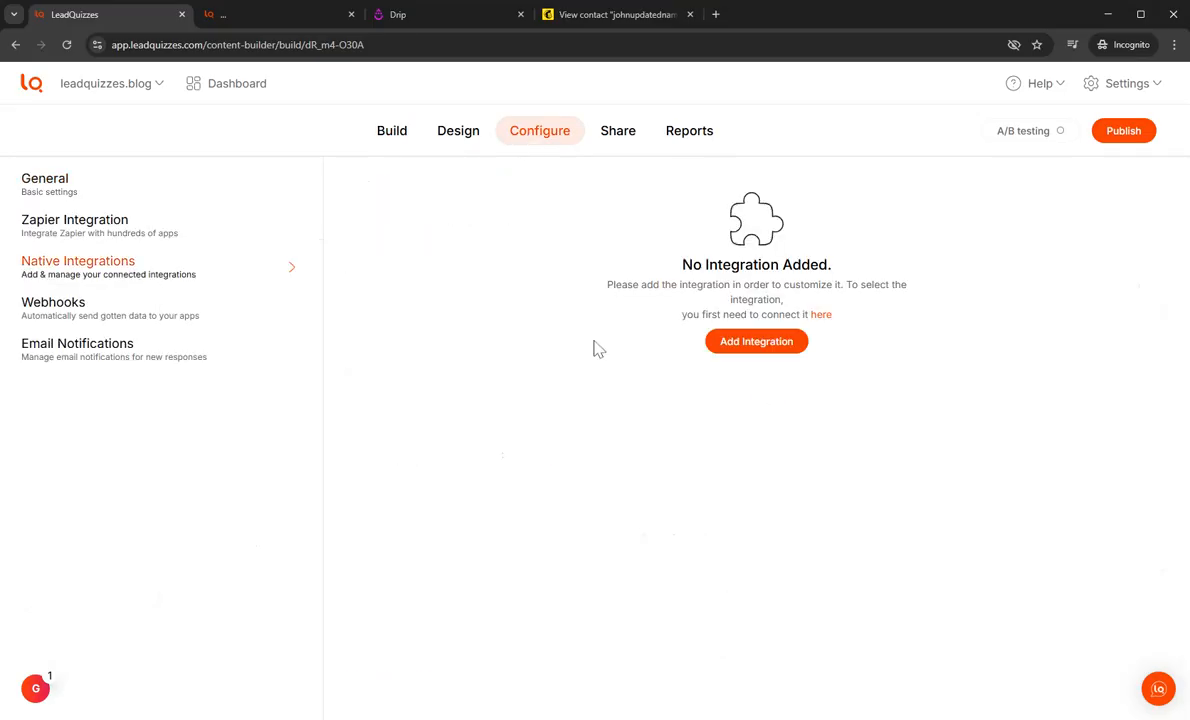
left_click(733, 343)
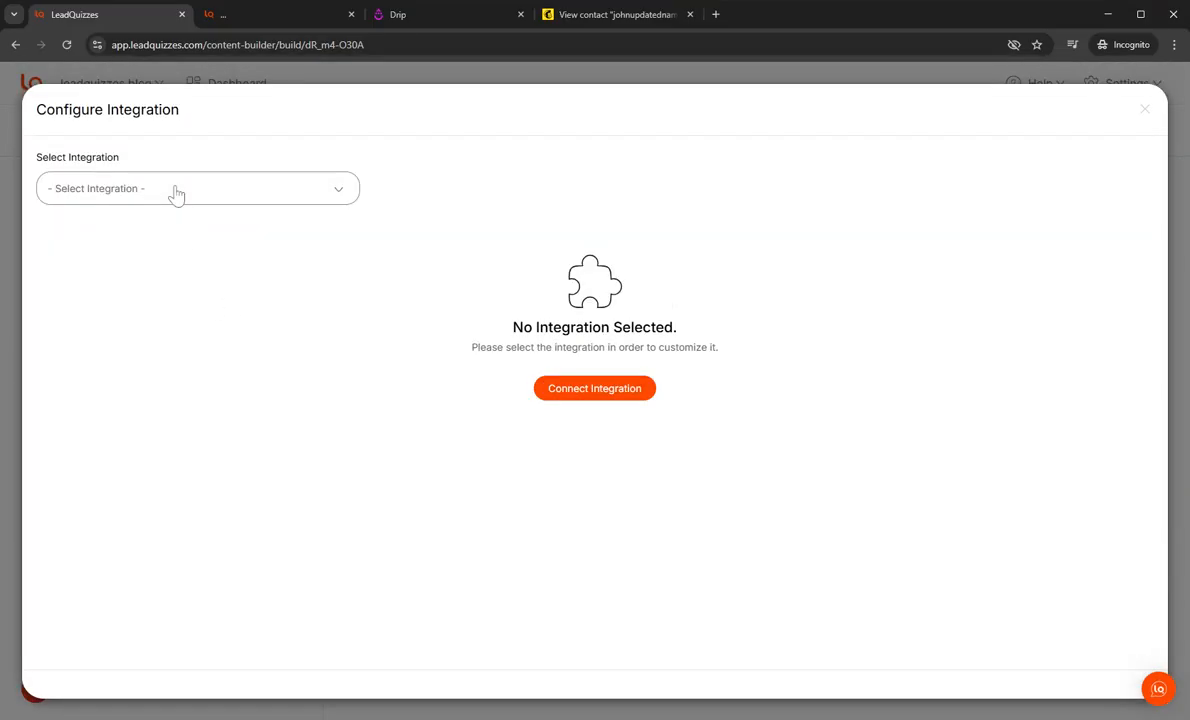
left_click(172, 190)
scroll(155, 277, "down", 3)
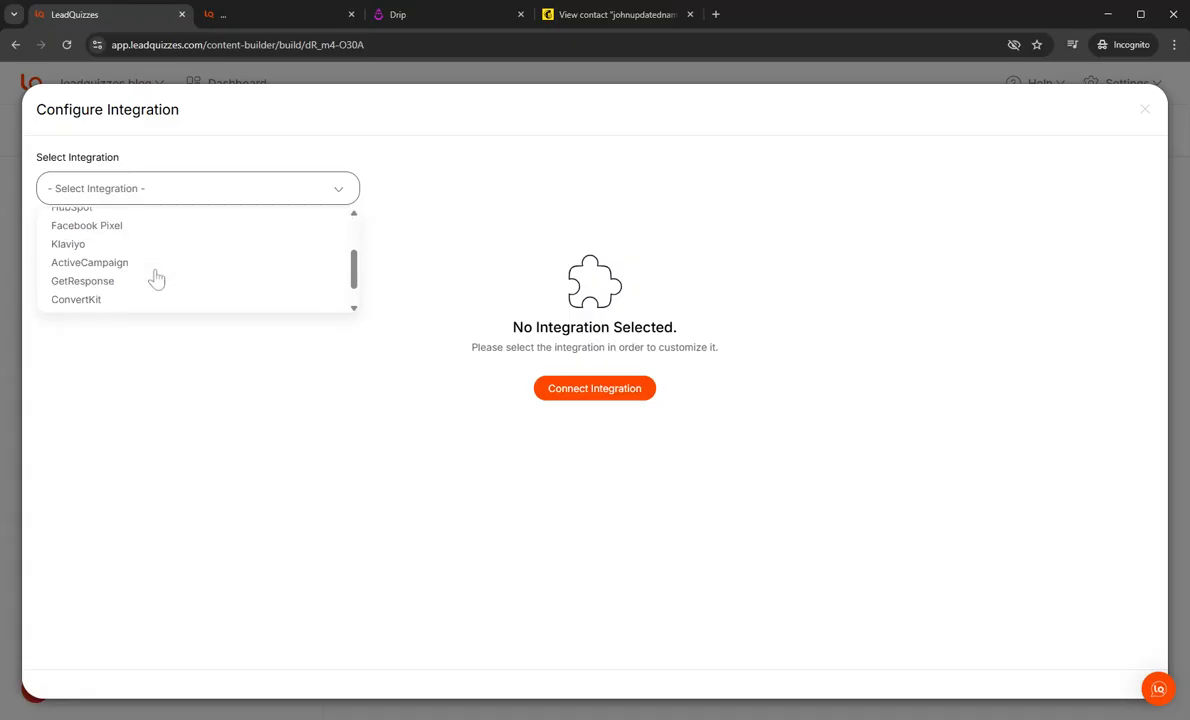
left_click(93, 296)
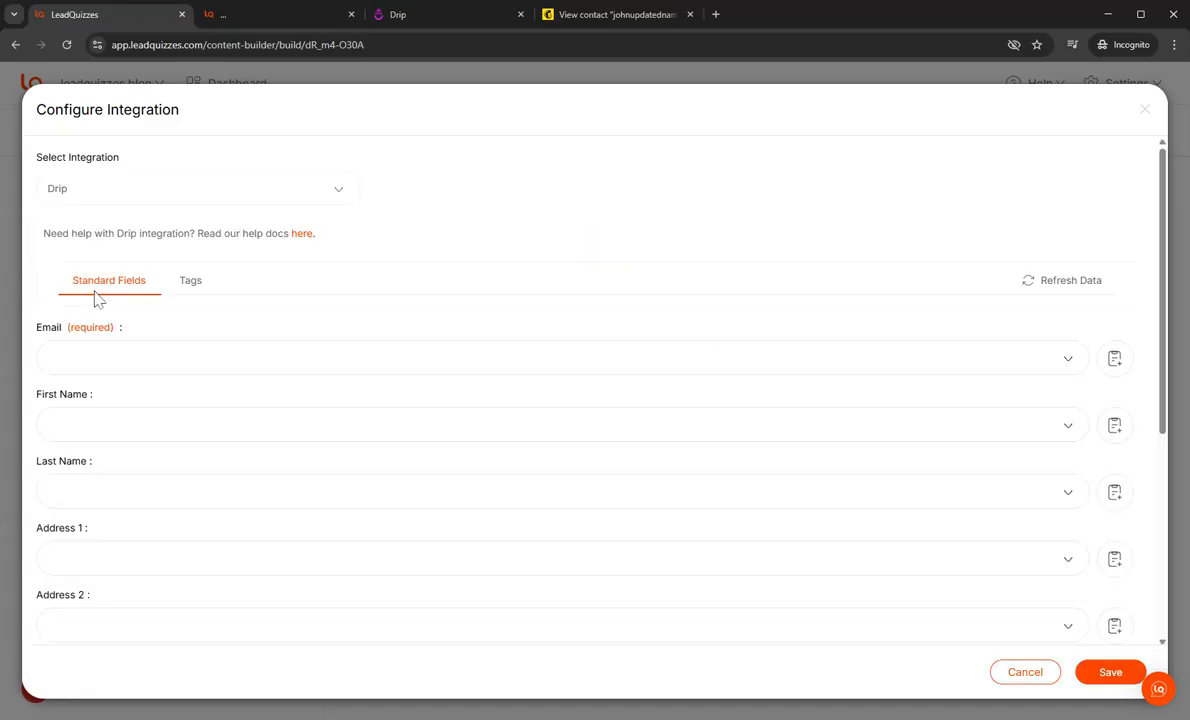
Step: Map Drip's Email, First Name, Last Name and Phone standard fields to the matching quiz form fields
scroll(260, 420, "down", 4)
scroll(250, 425, "up", 4)
left_click(104, 372)
left_click(161, 405)
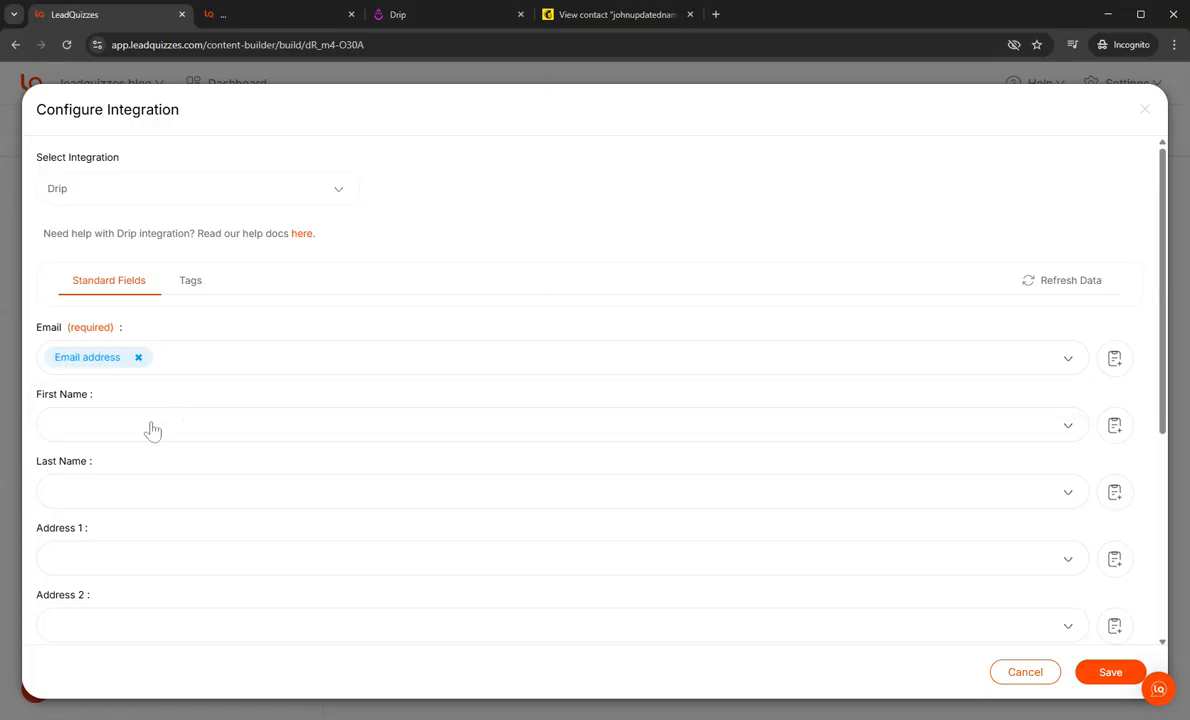
left_click(120, 425)
left_click(125, 465)
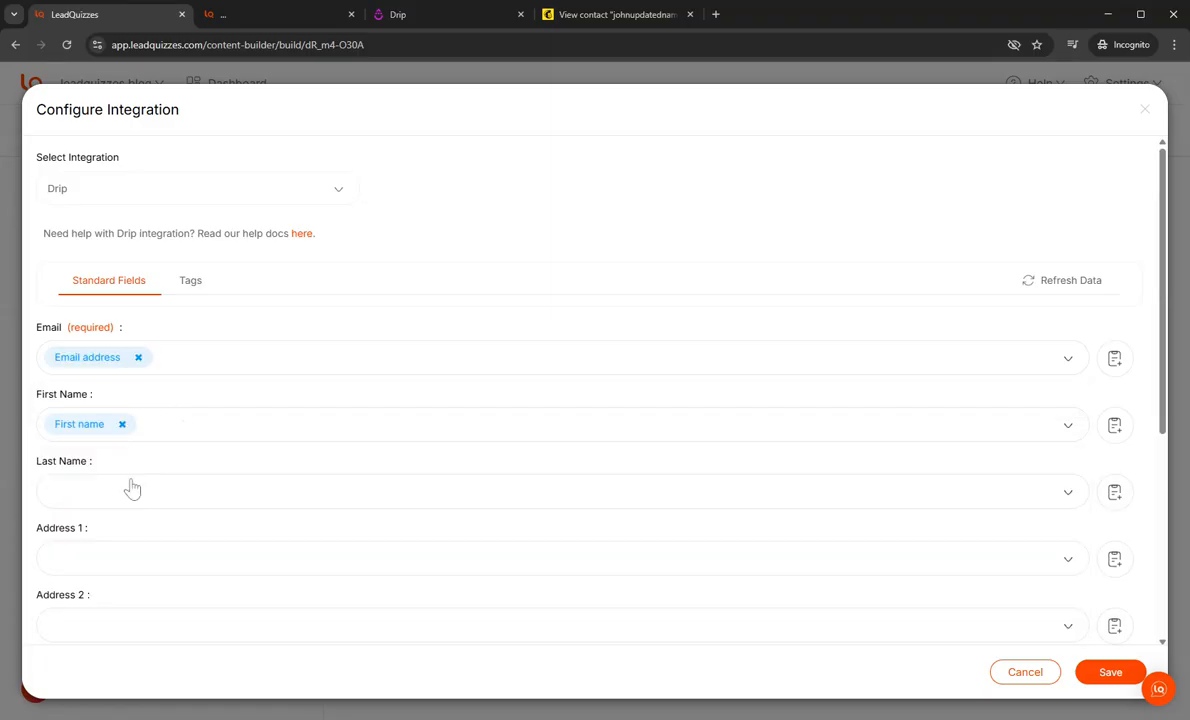
left_click(132, 488)
left_click(142, 560)
scroll(236, 534, "down", 3)
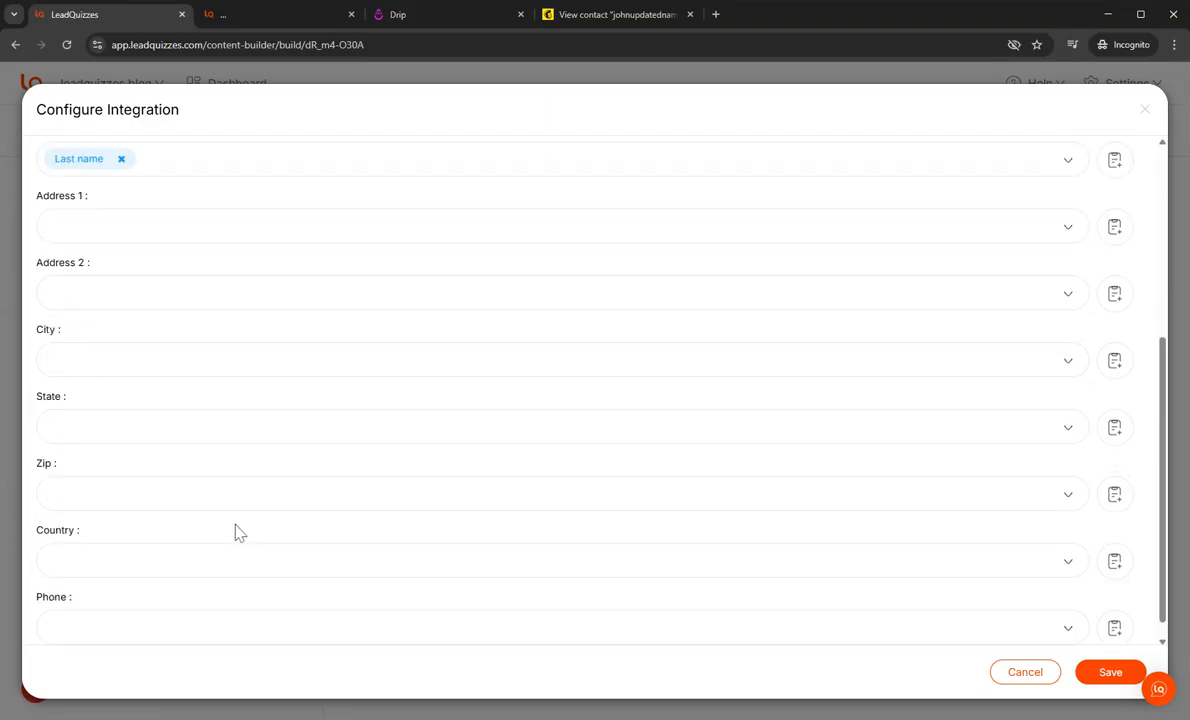
left_click(172, 594)
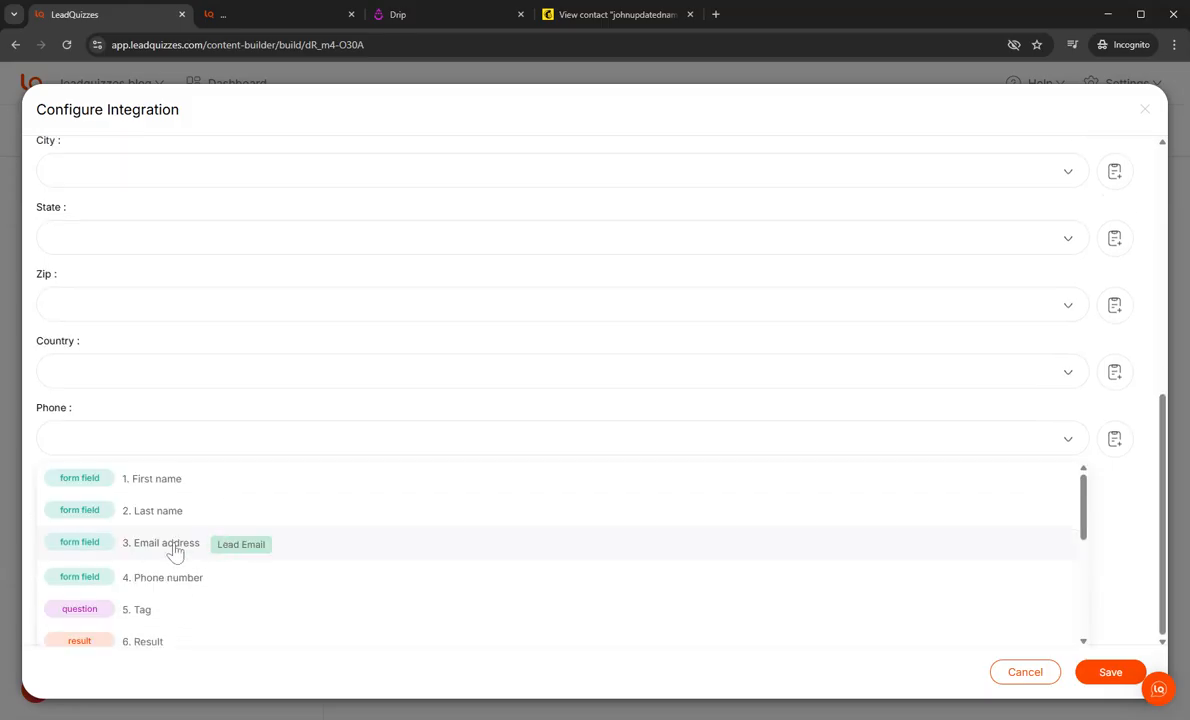
left_click(130, 577)
Step: In the Drip tag settings for results, assign the Result 1 tag to the Result 1 outcome
scroll(200, 450, "up", 5)
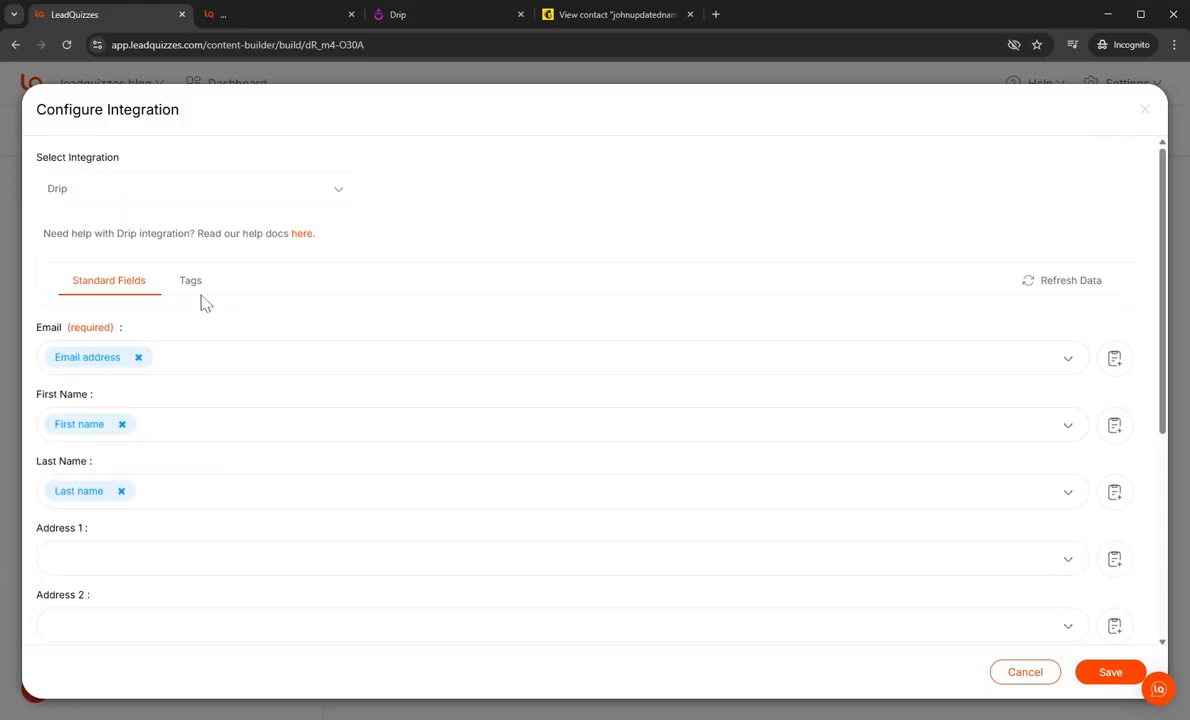
left_click(192, 285)
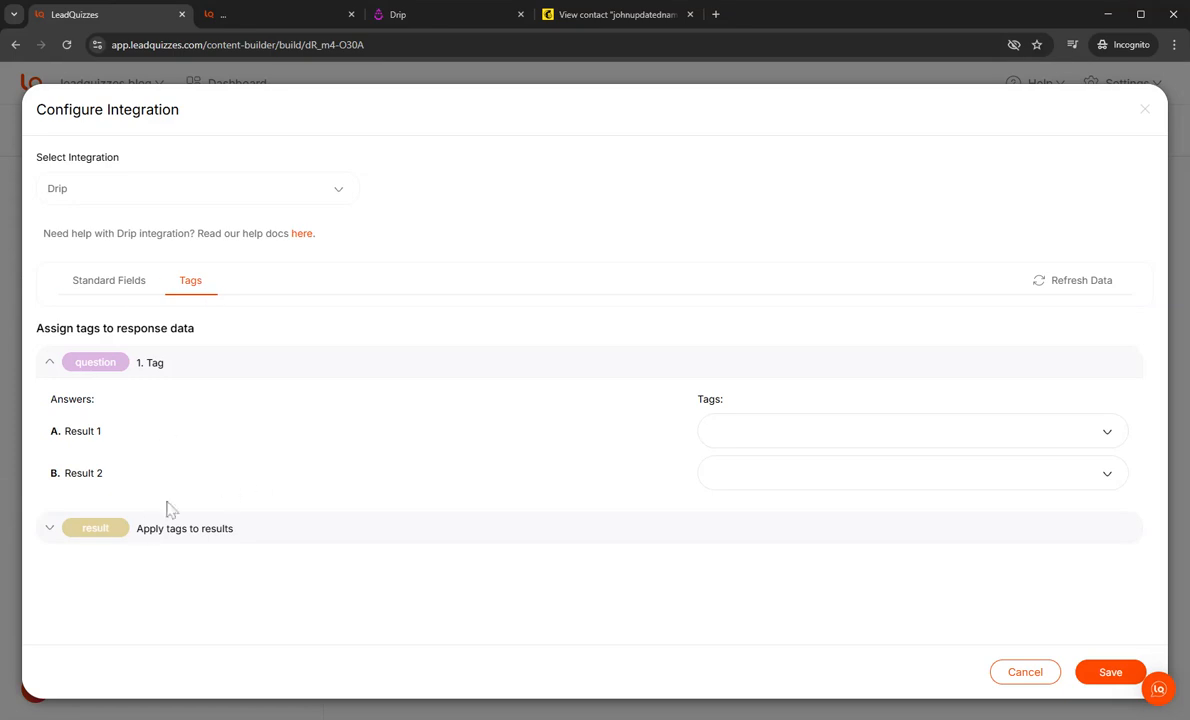
left_click(148, 535)
scroll(400, 620, "down", 2)
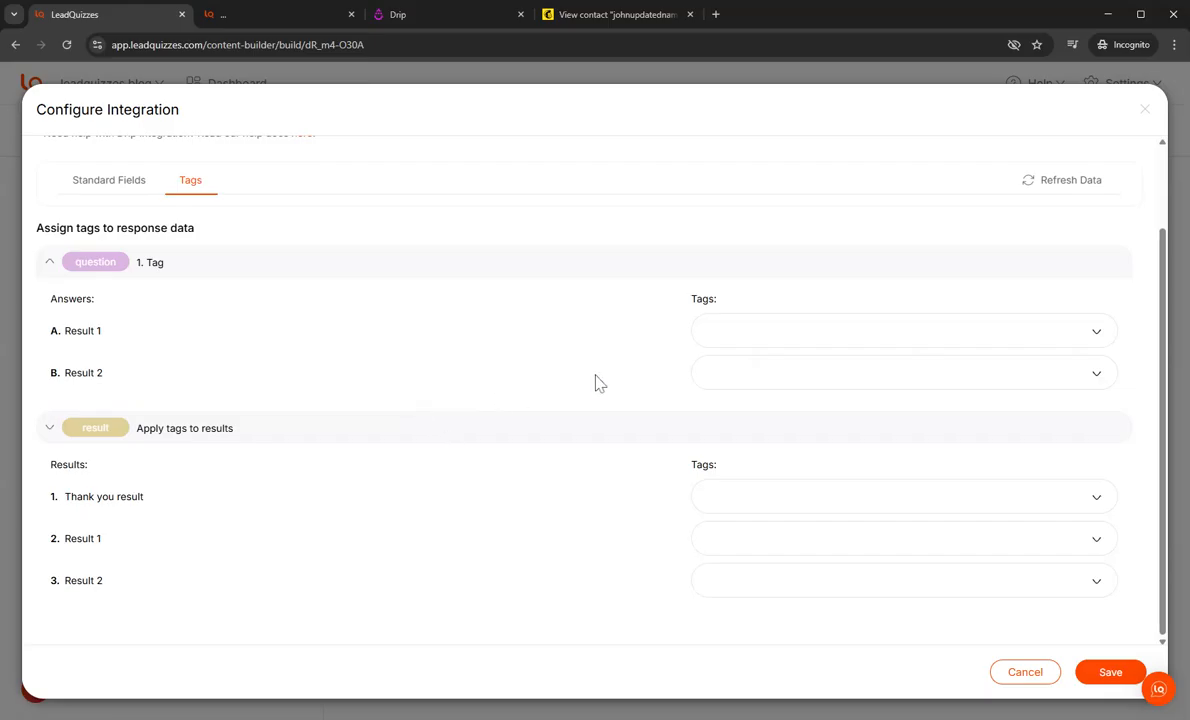
left_click(757, 548)
scroll(787, 560, "down", 3)
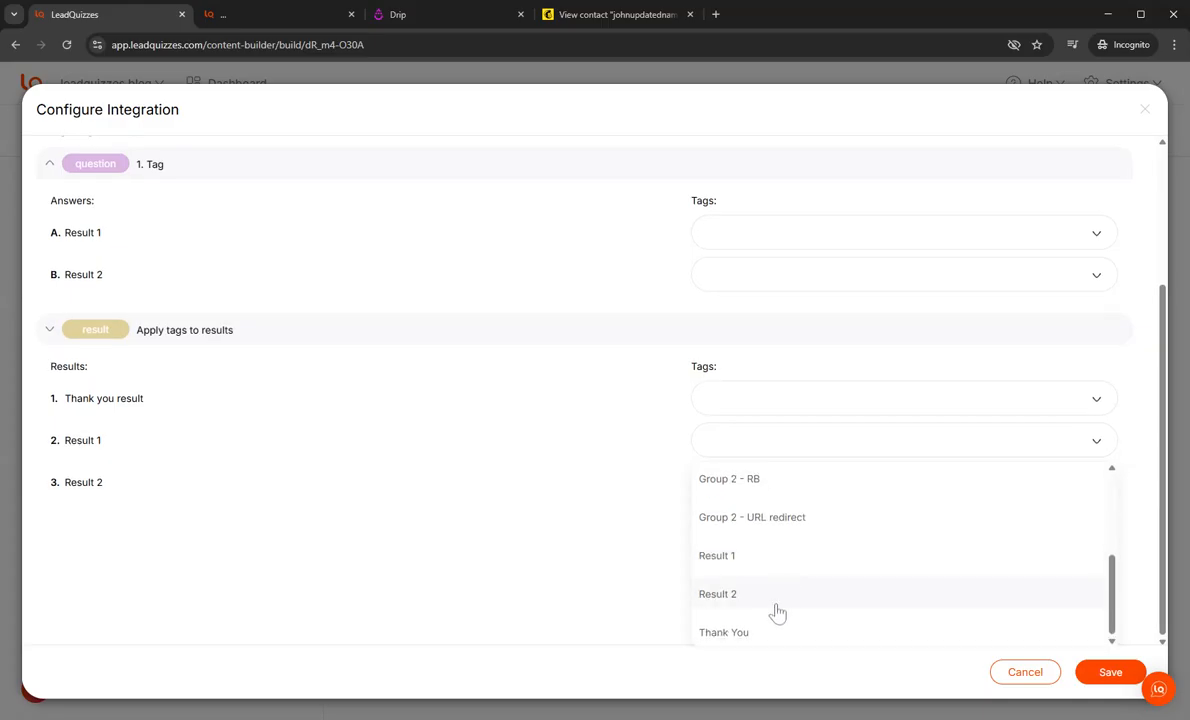
scroll(920, 569, "up", 5)
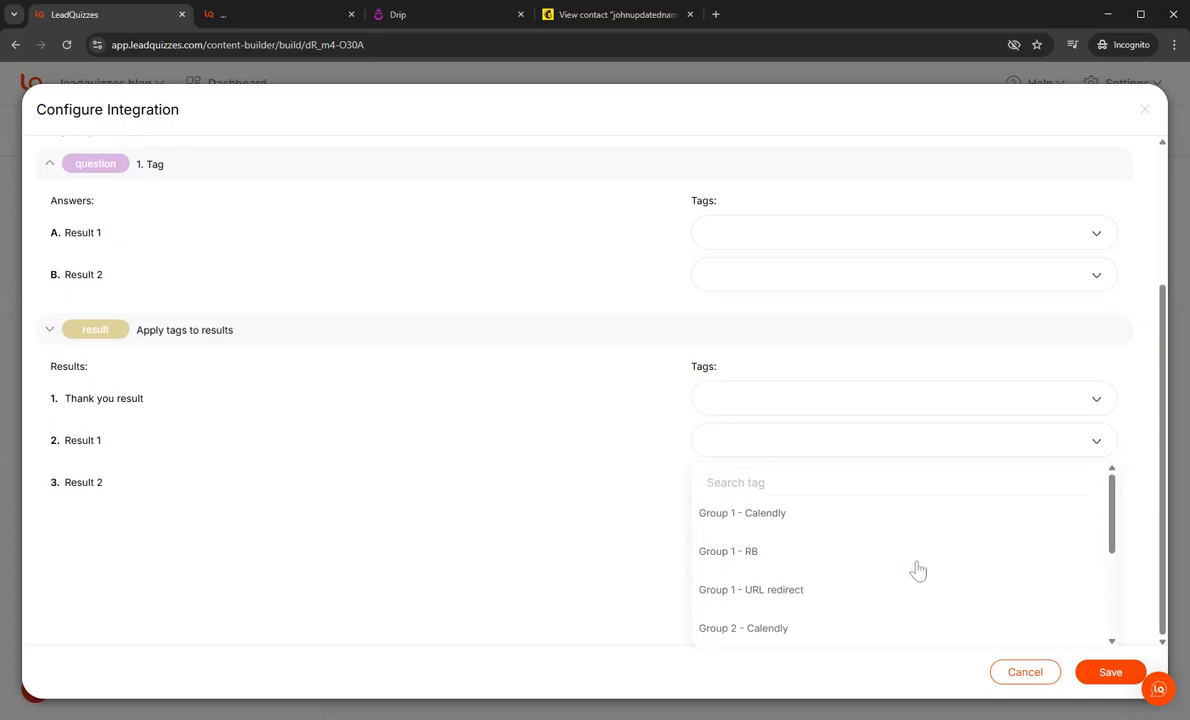
scroll(918, 570, "down", 3)
left_click(770, 572)
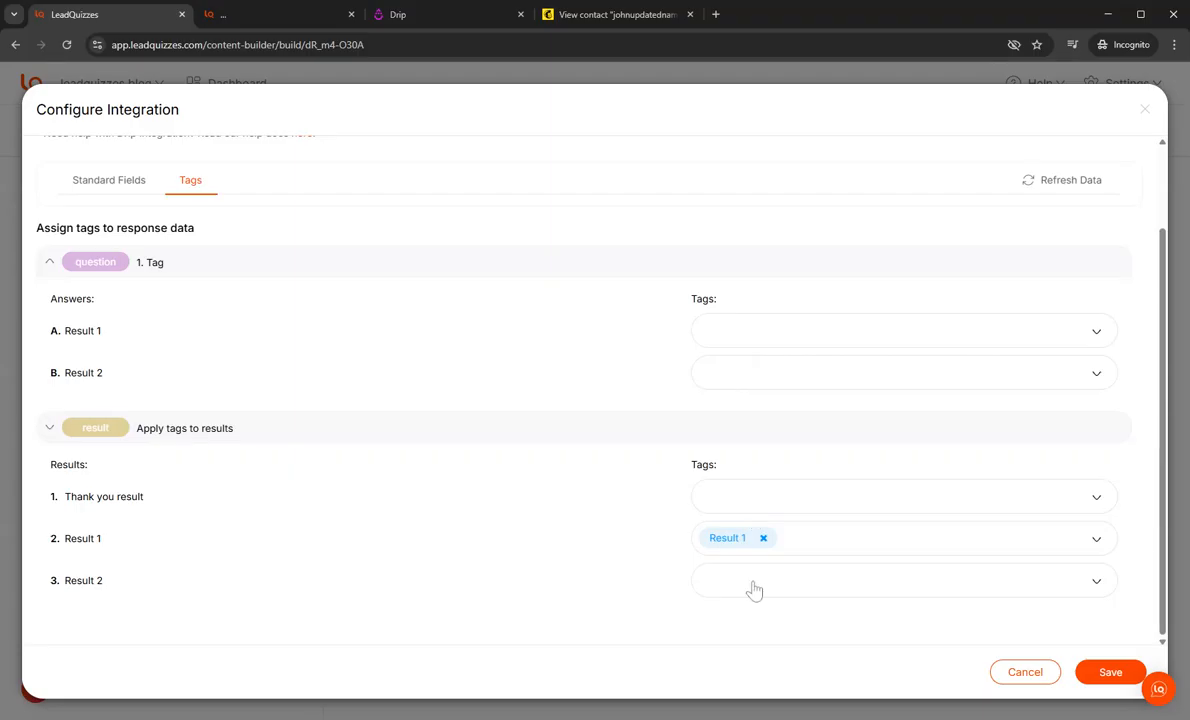
Step: Assign the Result 2 tag to the Result 2 outcome and save the Drip integration
left_click(754, 590)
scroll(778, 545, "down", 3)
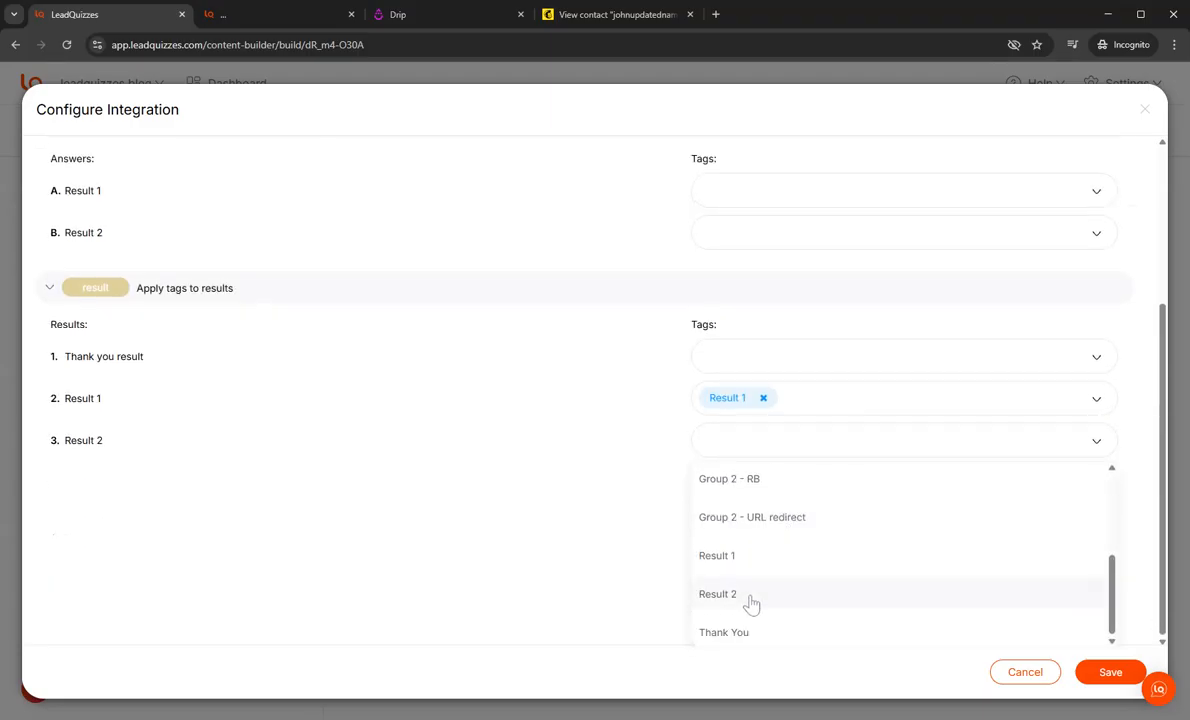
left_click(740, 594)
left_click(1108, 671)
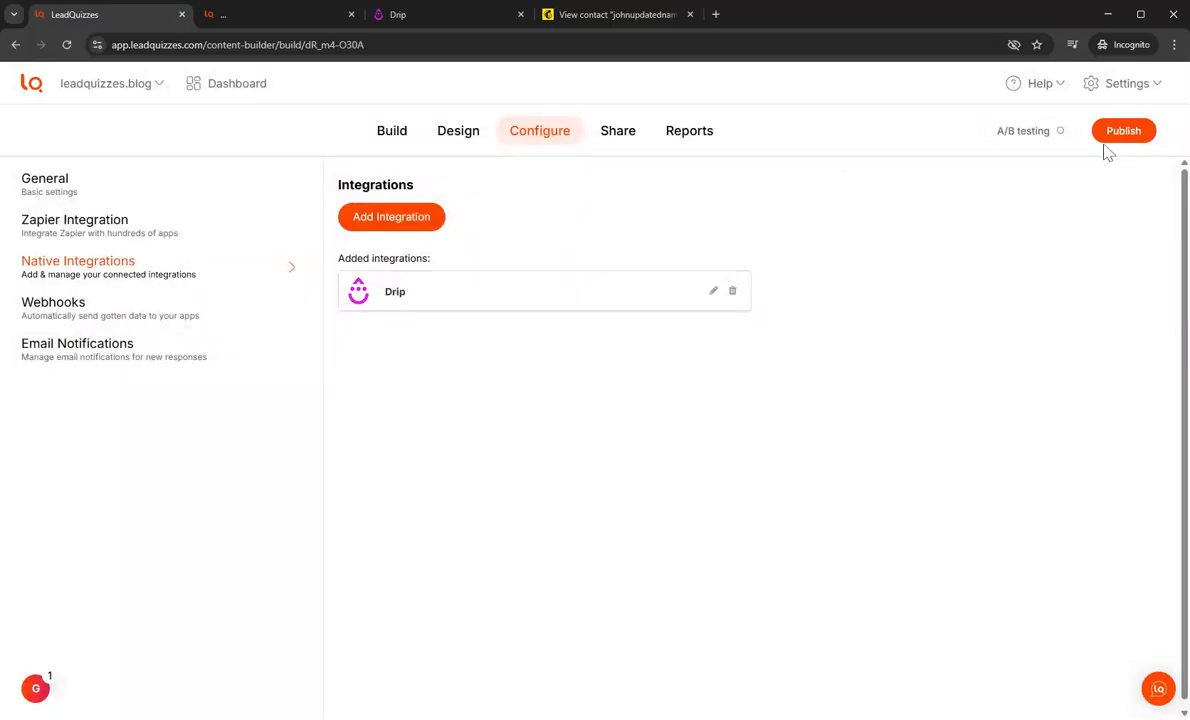
Step: Publish the quiz and copy its content URL from the sharing settings
left_click(1125, 138)
left_click(622, 135)
left_click(690, 298)
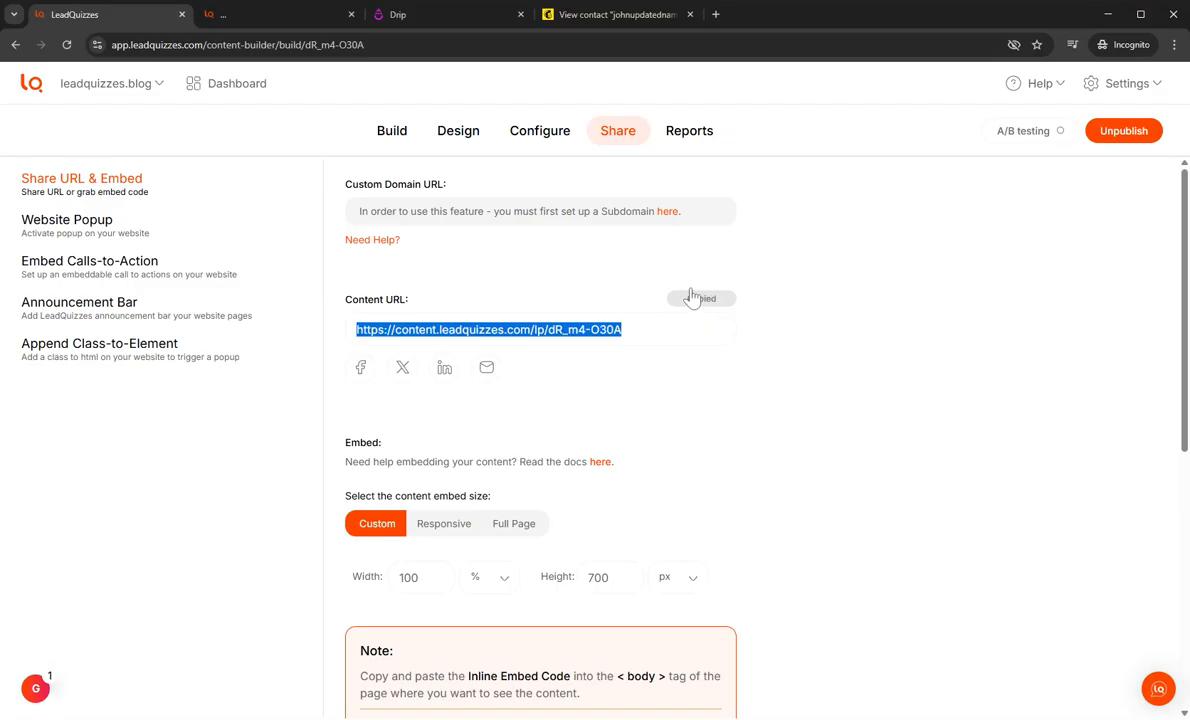
Step: Open the copied quiz URL in the second browser tab and start the quiz
left_click(275, 14)
left_click(280, 44)
key("ctrl+v")
key("Return")
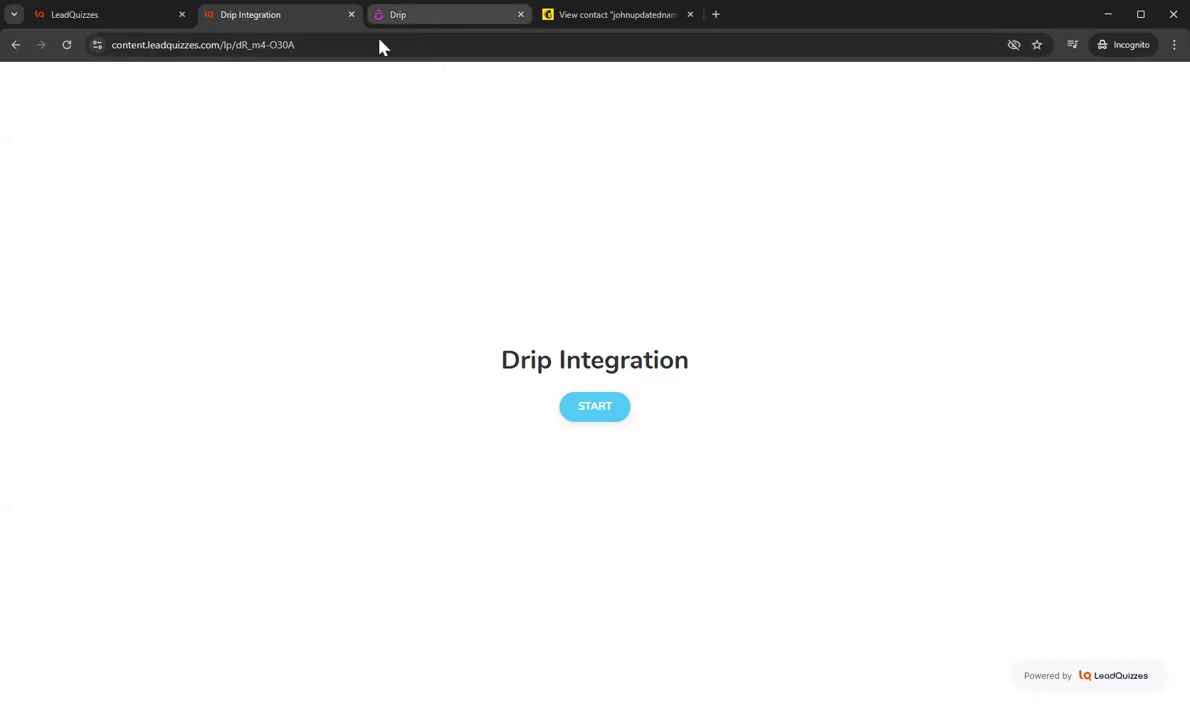
left_click(603, 412)
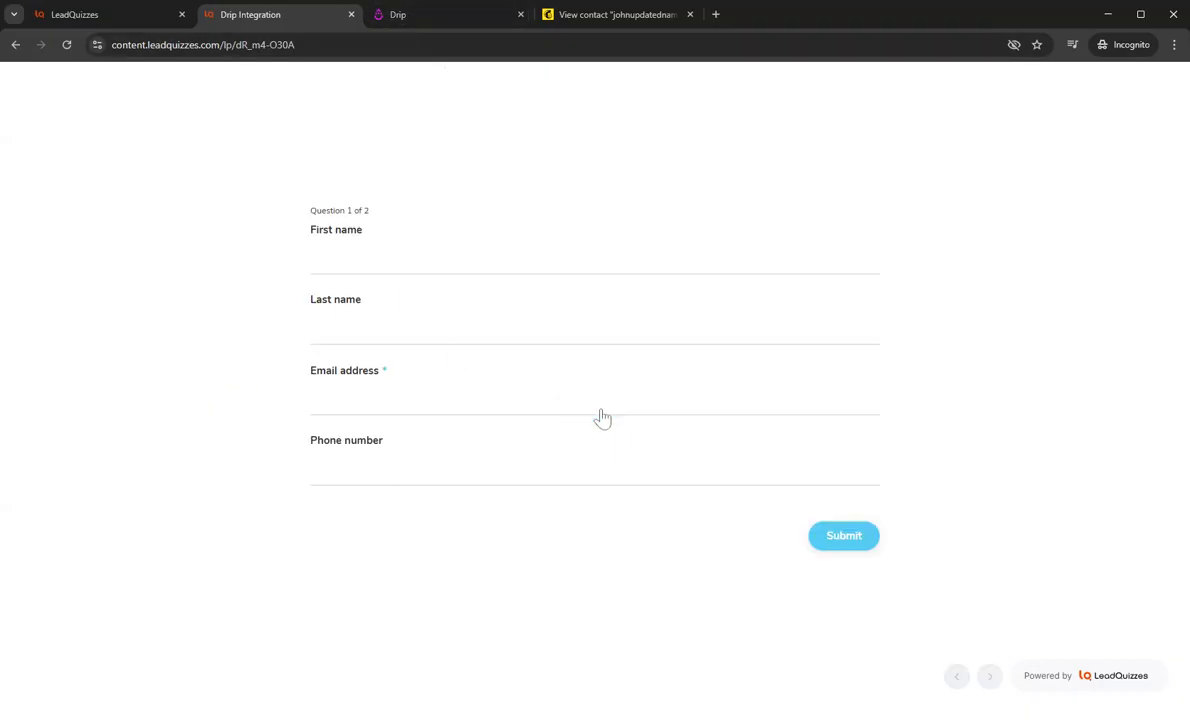
Step: Enter the test contact's email address, first name and last name in the quiz form
left_click(457, 408)
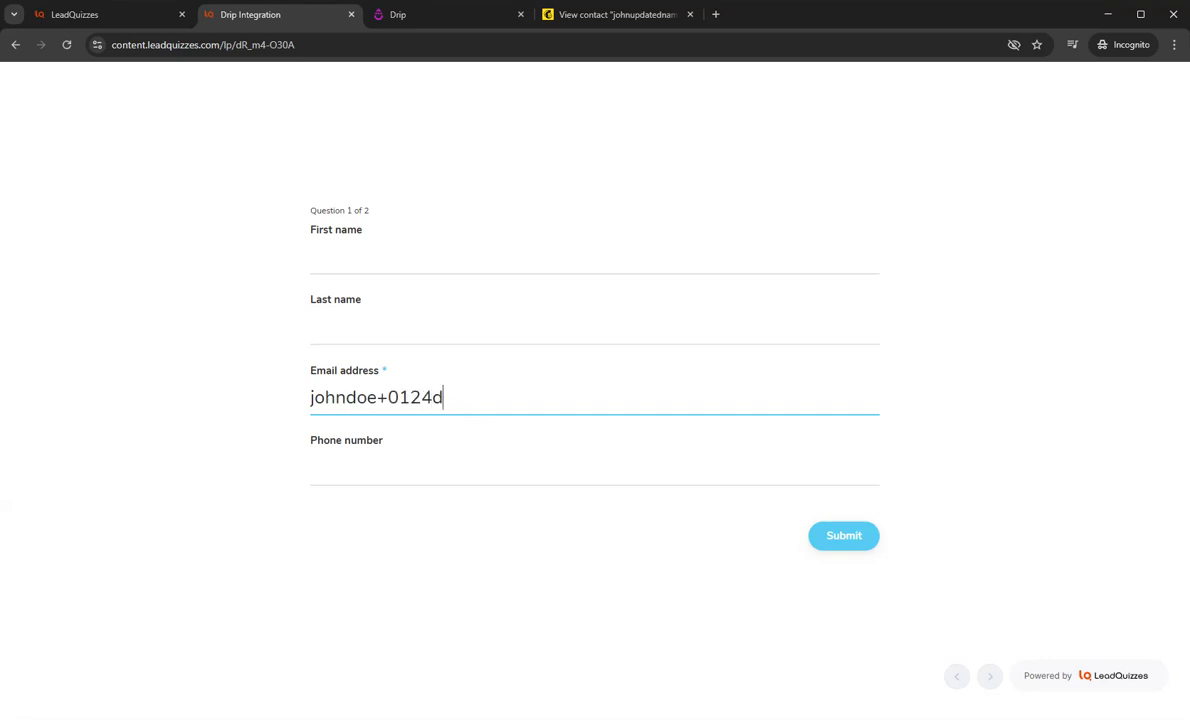
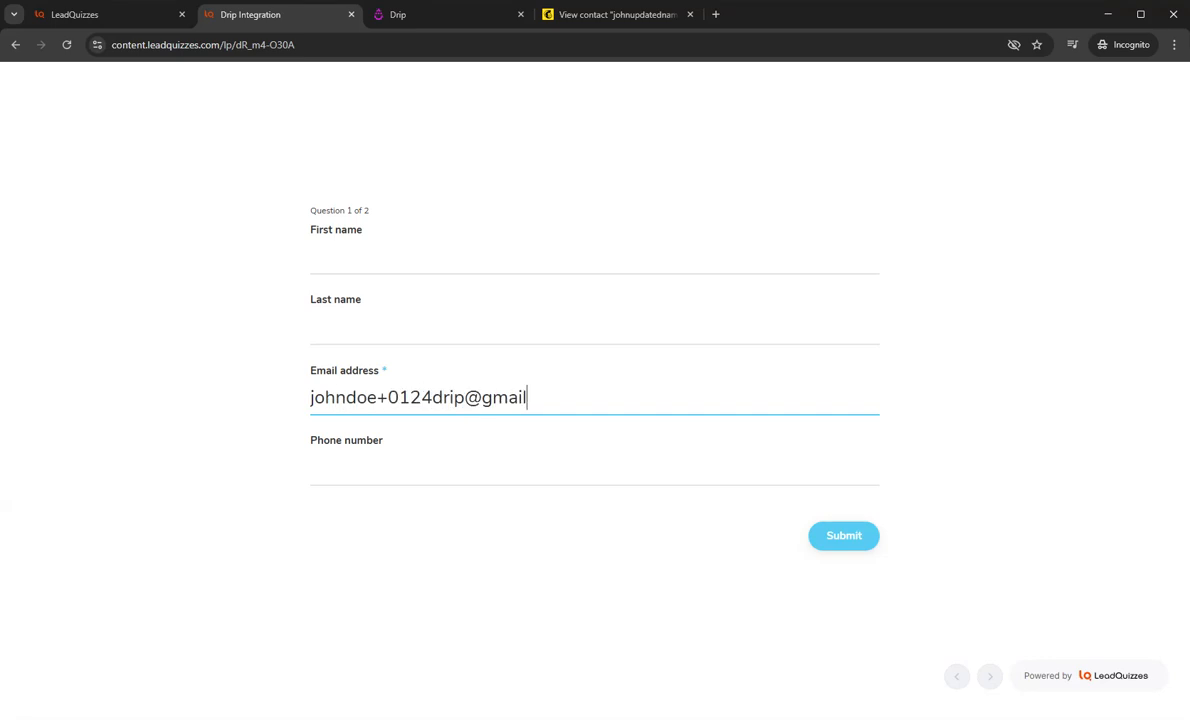
left_click(486, 263)
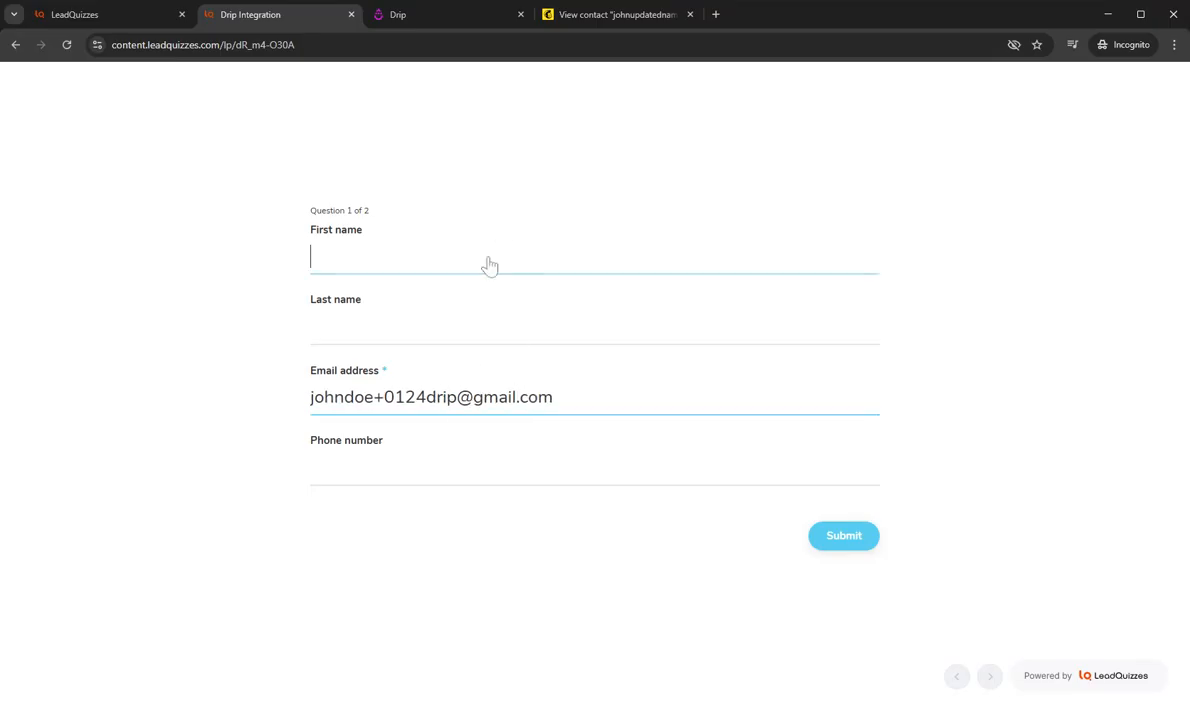
key("Tab")
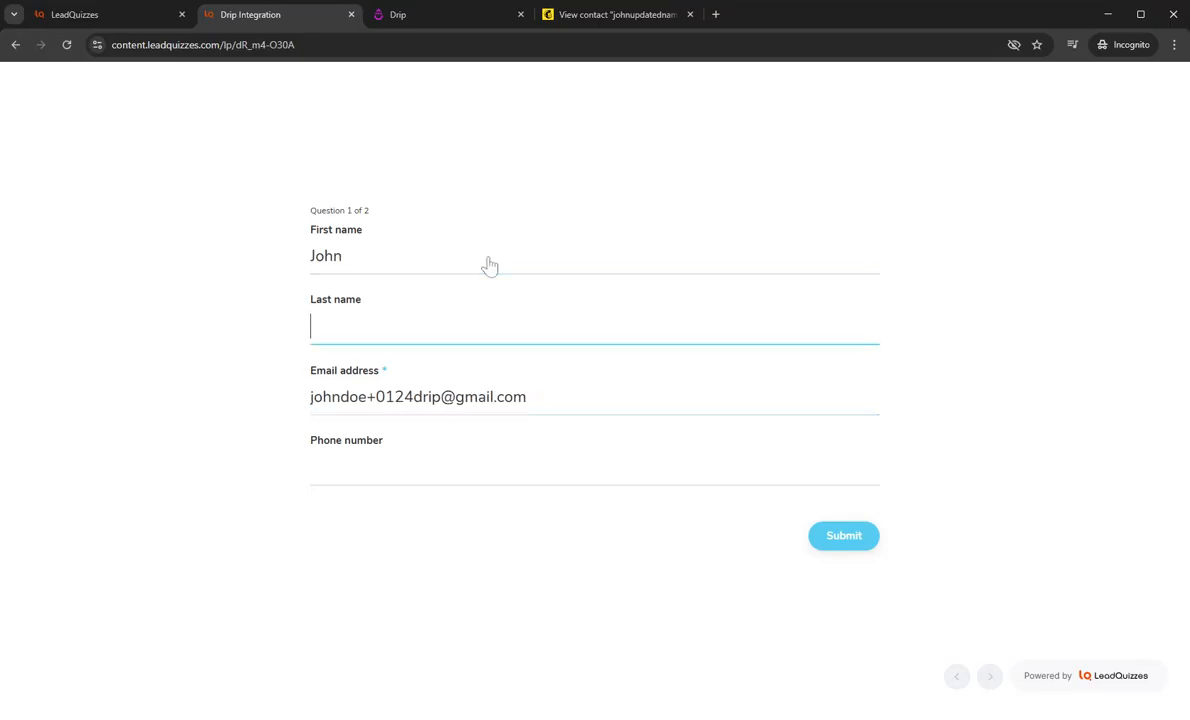
Step: Fill in the contact's phone number, submit the form and answer the Tag question with Result 1
left_click(415, 474)
left_click(415, 494)
left_click(840, 537)
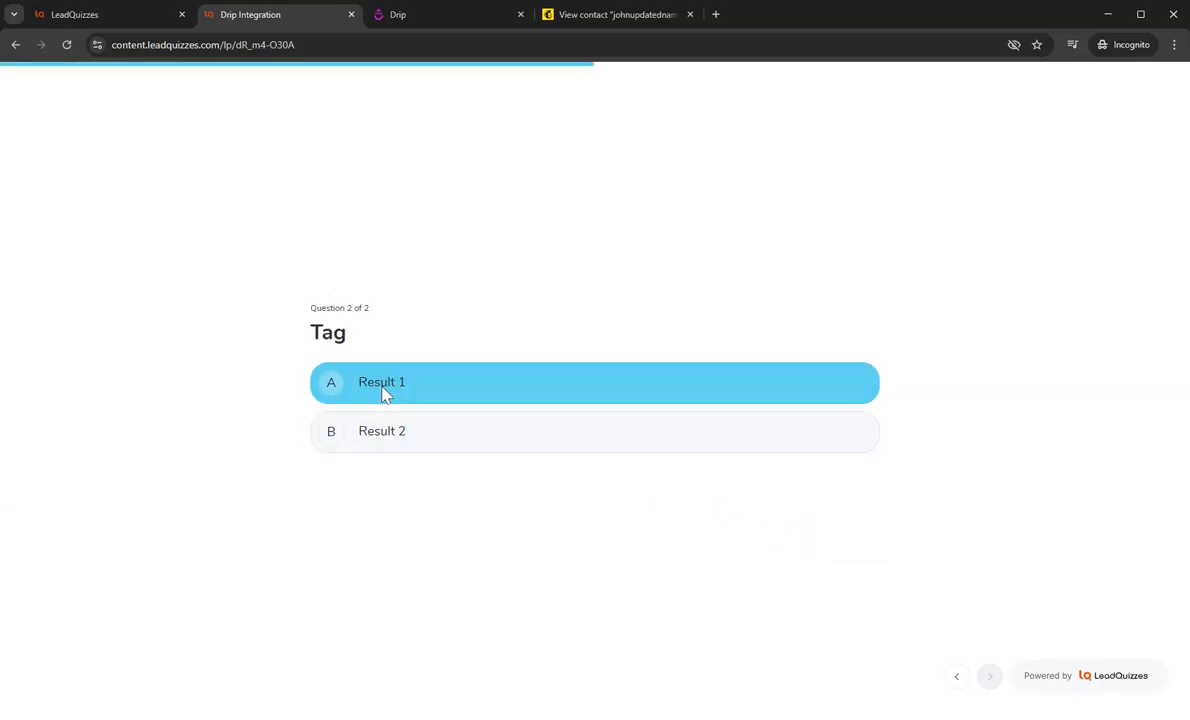
left_click(428, 390)
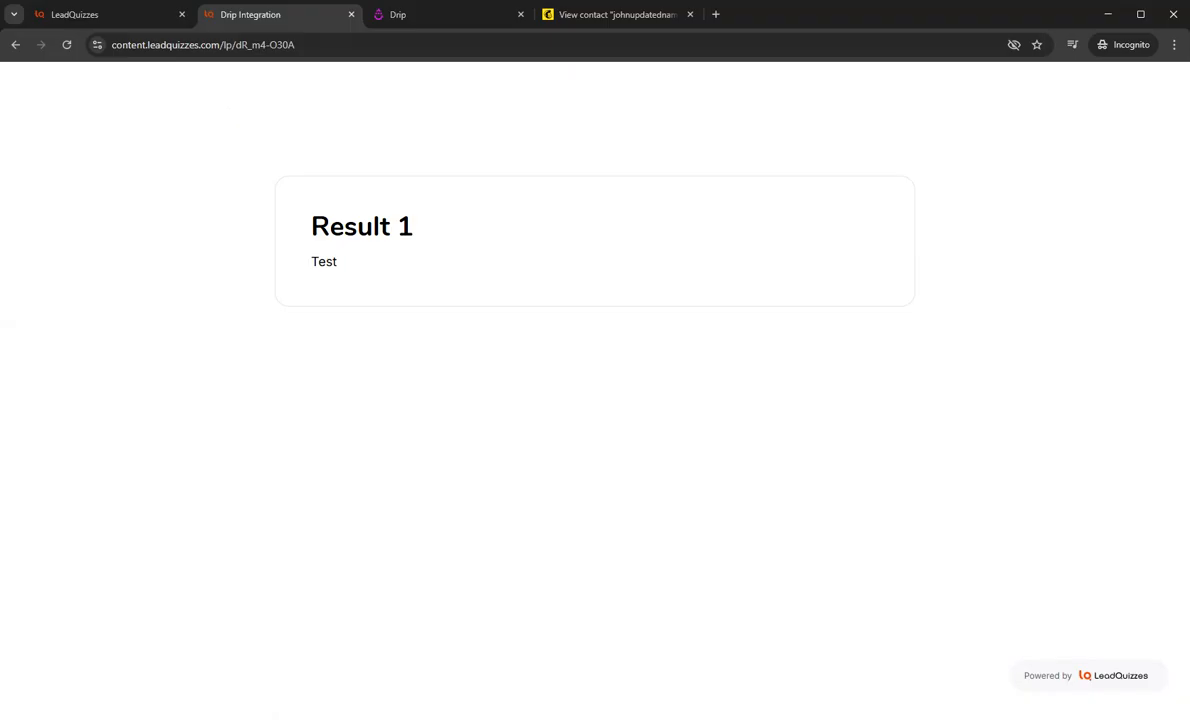
Step: Switch to Drip and open the test contact's record from the list of all people
left_click(440, 16)
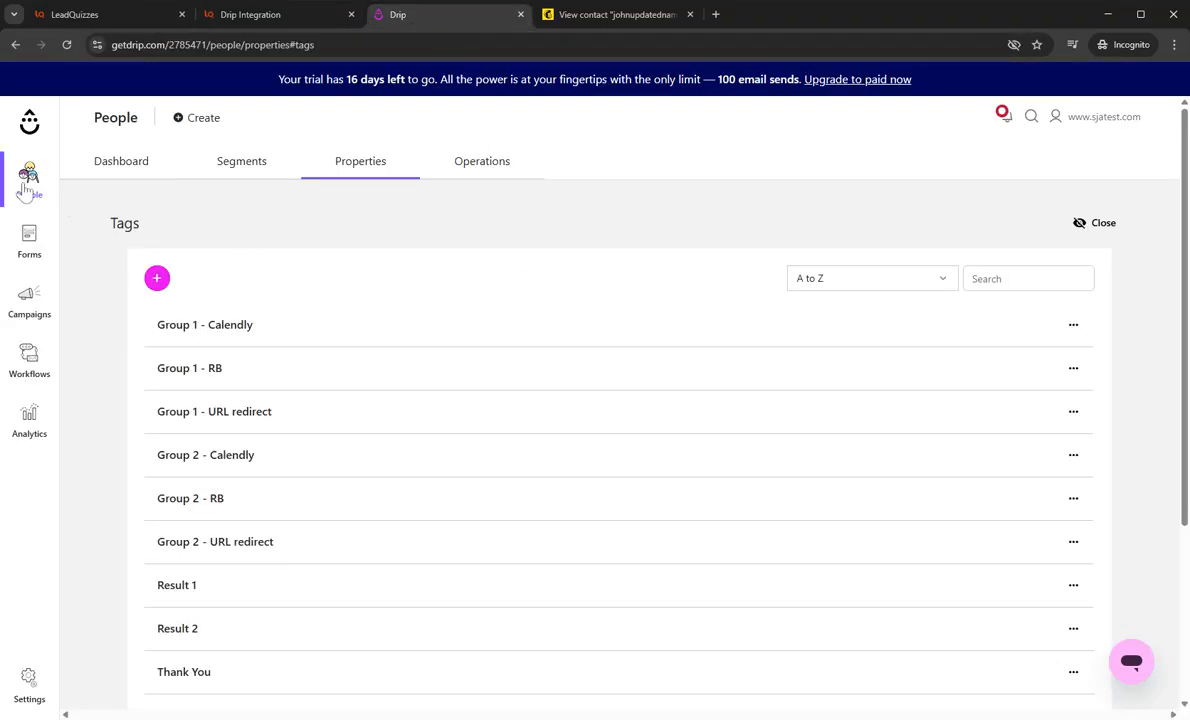
mouse_move(22, 190)
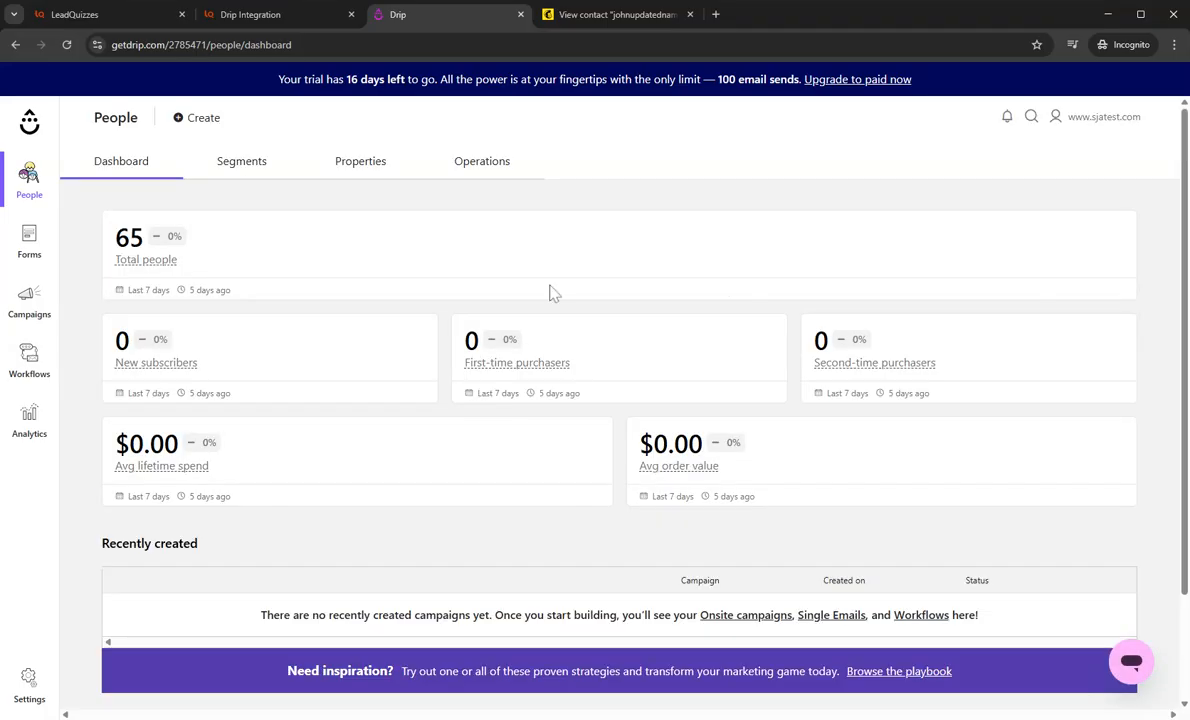
scroll(540, 427, "down", 2)
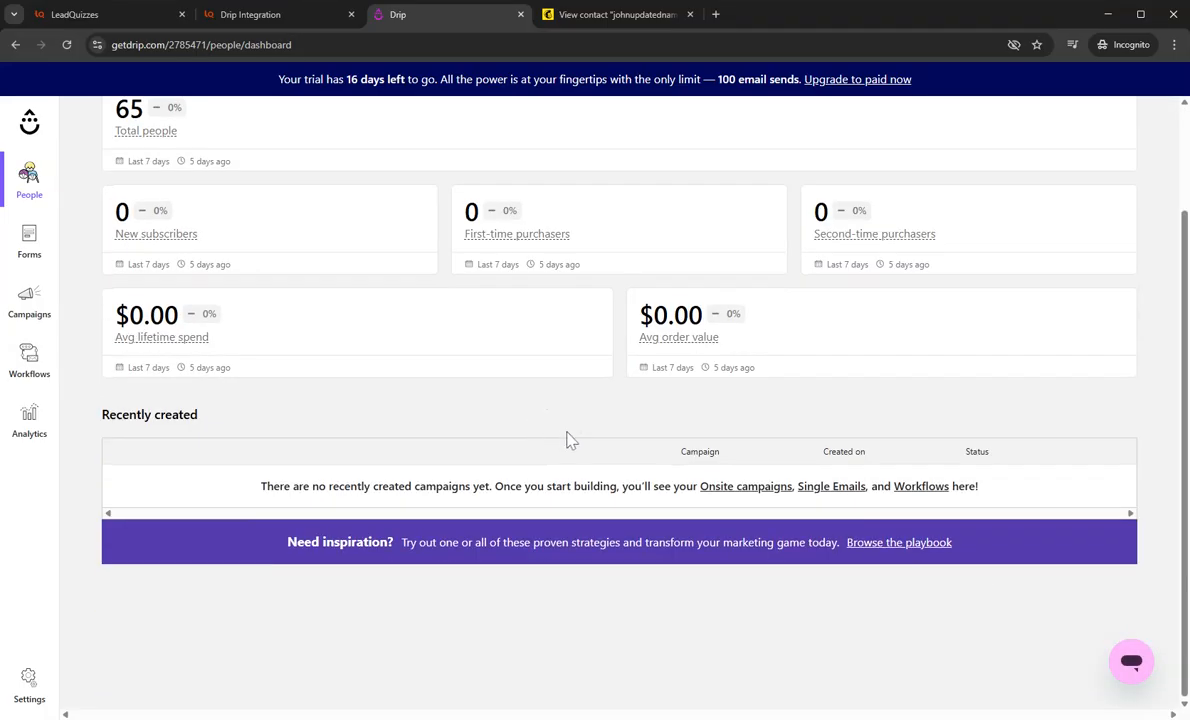
scroll(568, 440, "up", 2)
mouse_move(163, 262)
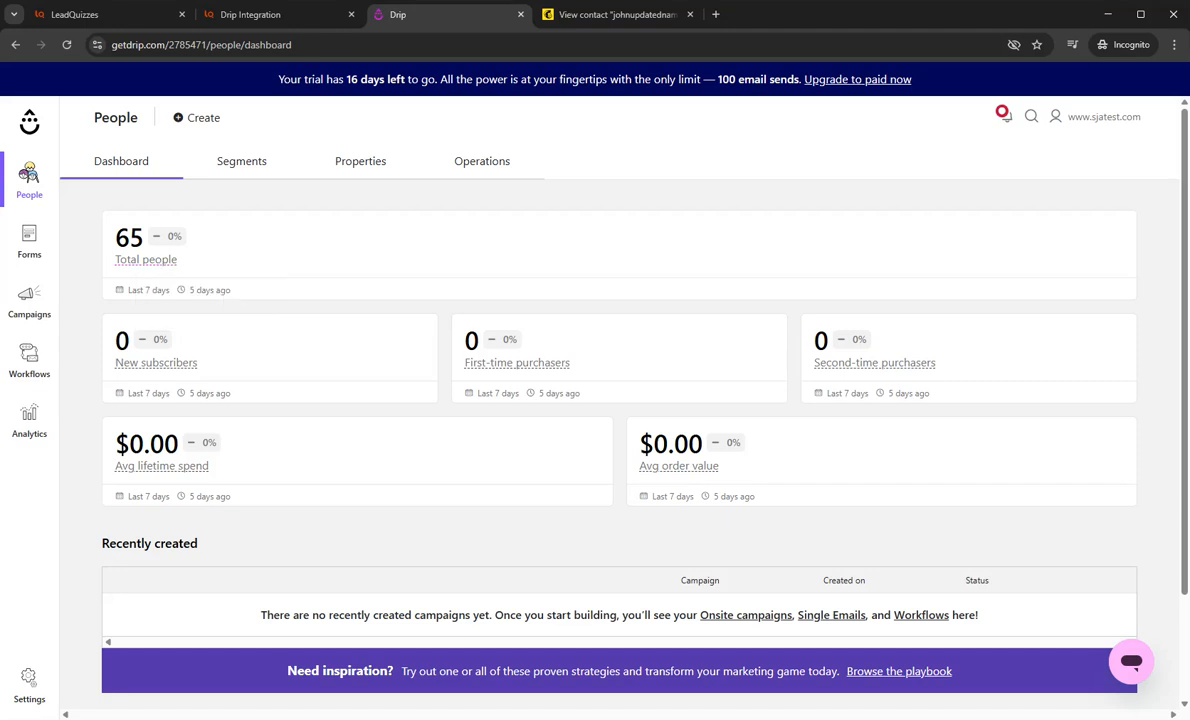
left_click(149, 262)
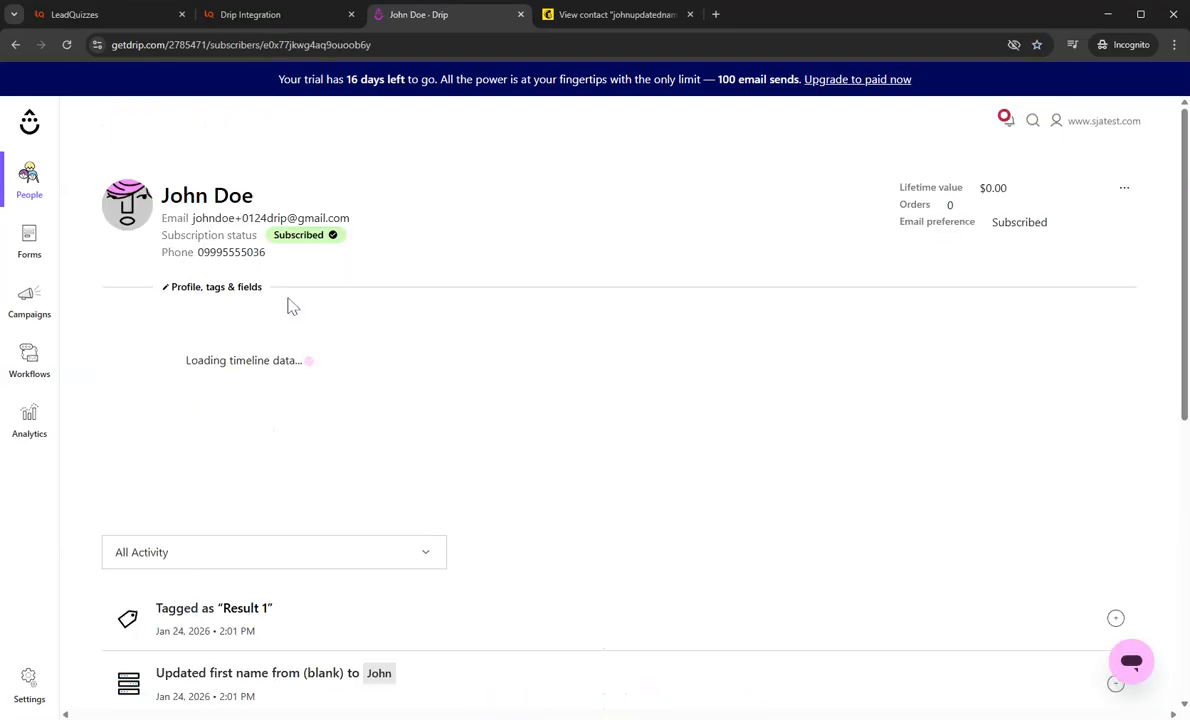
Step: Expand the contact's profile, tags and fields and check the names, email, phone number and tags
left_click(228, 288)
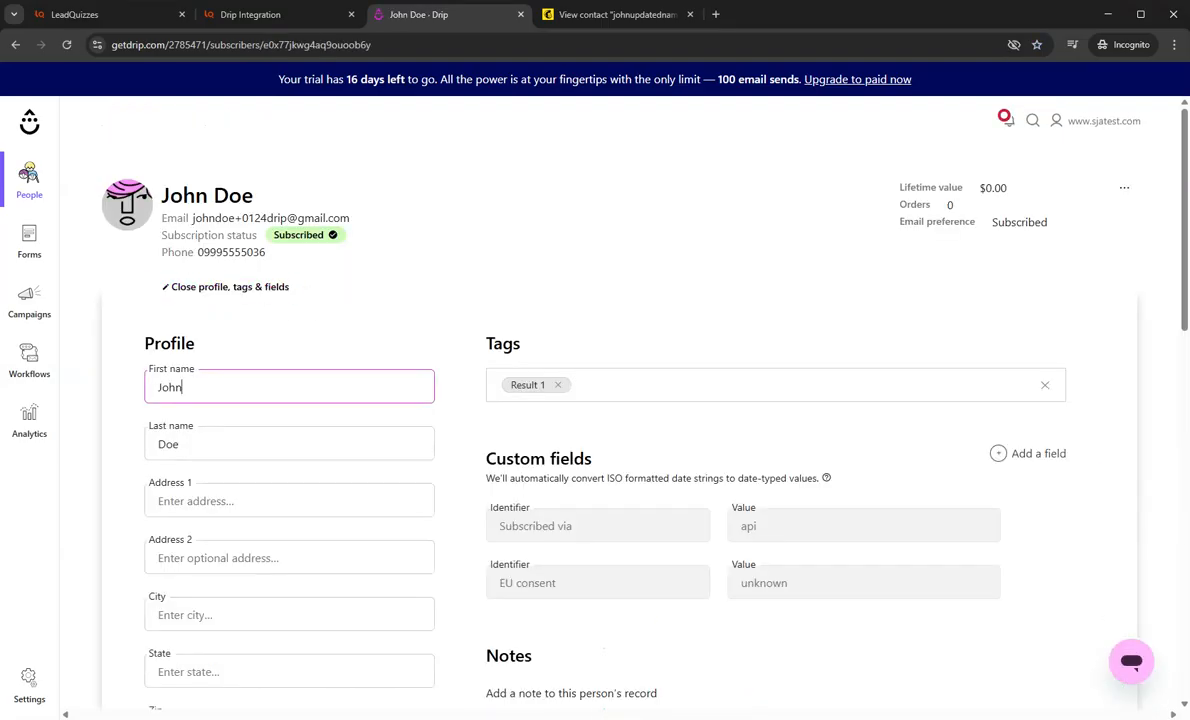
left_click(250, 444)
scroll(250, 444, "down", 4)
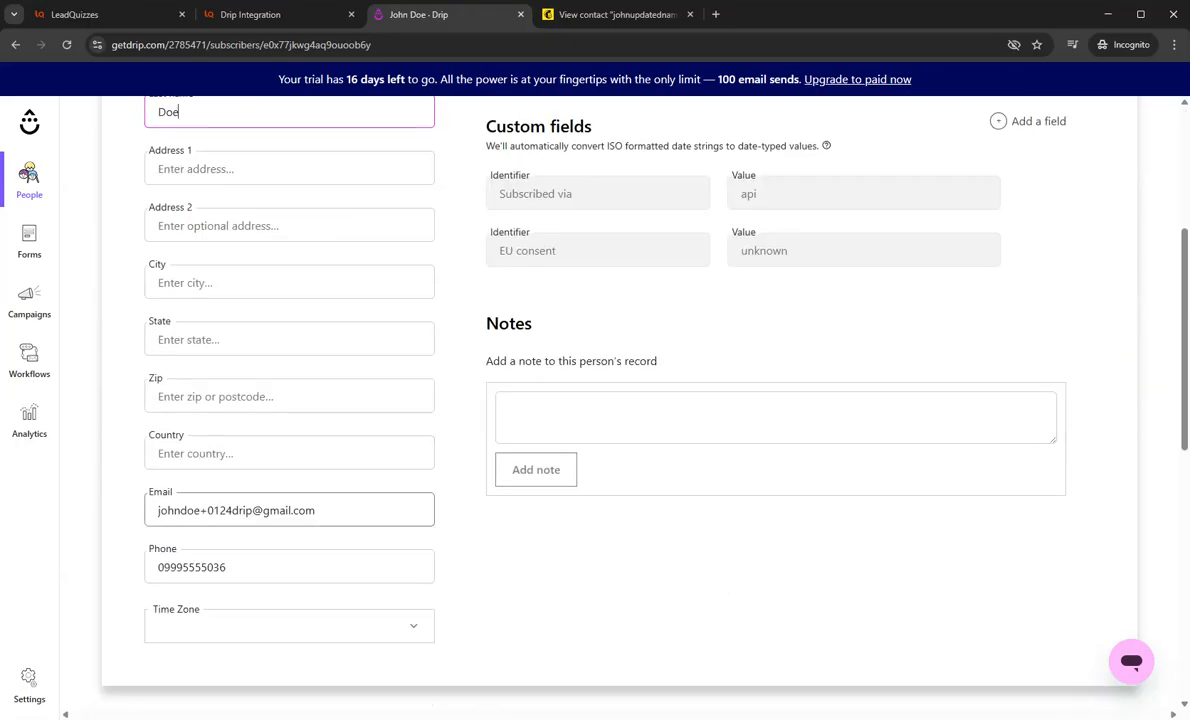
left_click(226, 510)
left_click(221, 567)
left_click(711, 565)
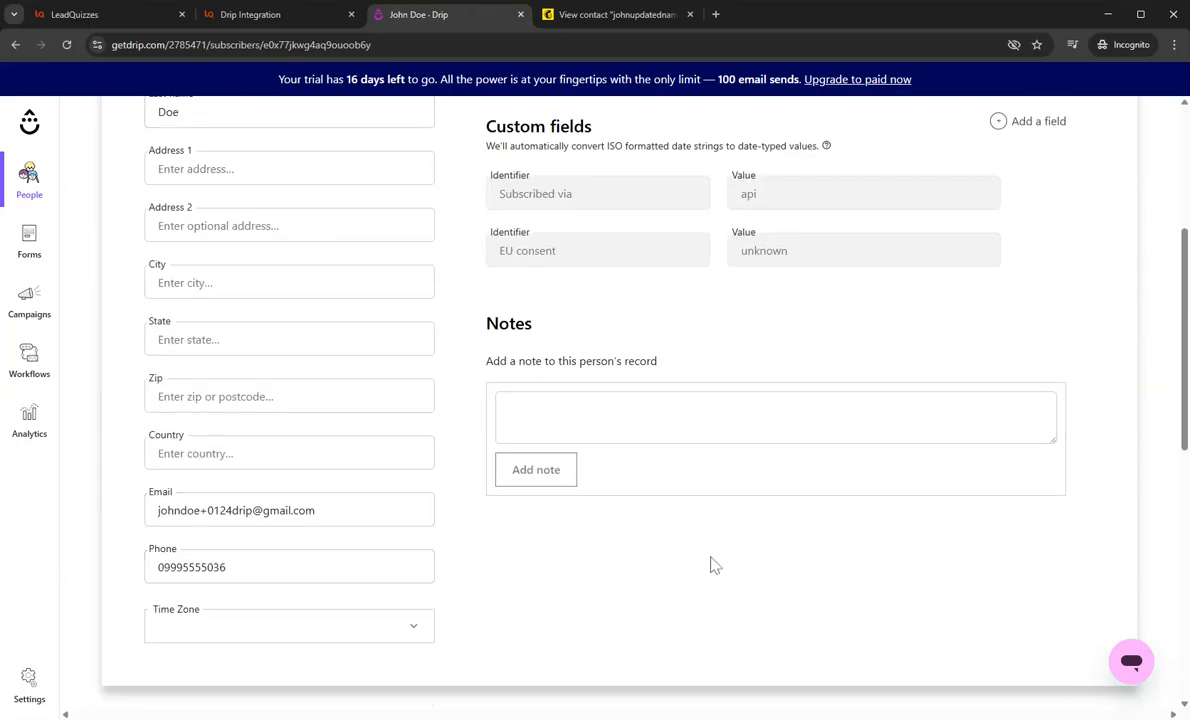
scroll(711, 565, "up", 4)
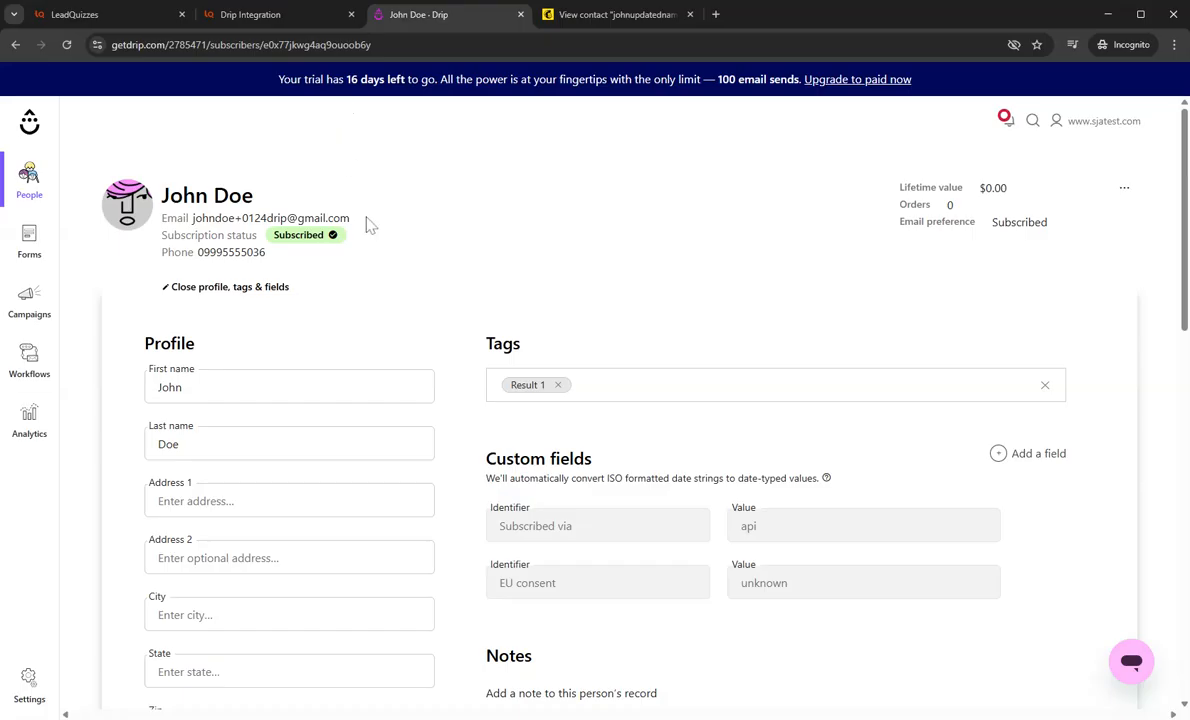
Step: Start the quiz again and fill its email address field with the address copied from the Drip contact
left_click(268, 14)
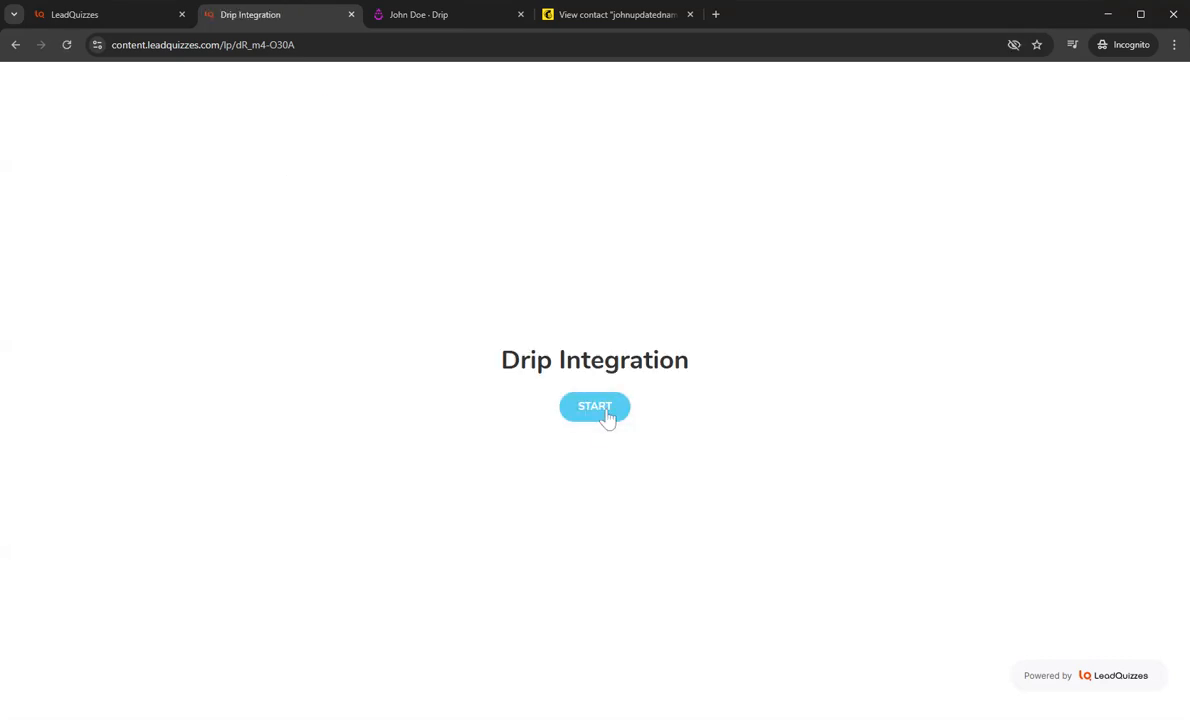
left_click(605, 412)
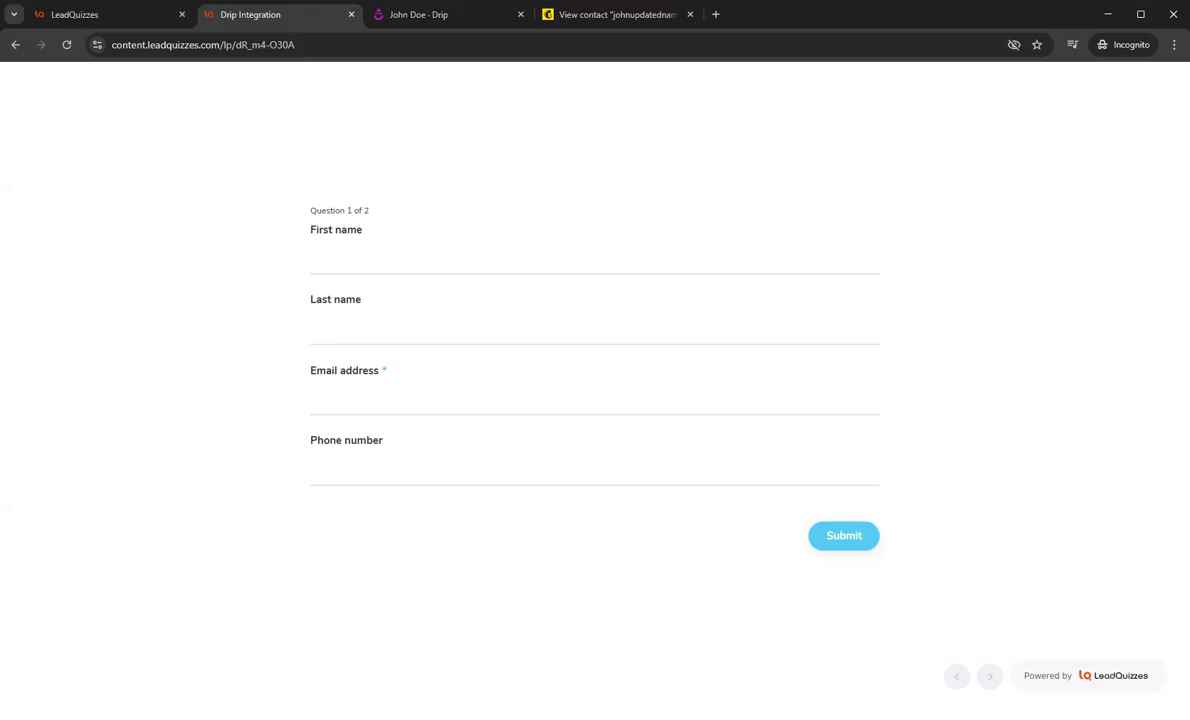
key("ctrl+Tab")
scroll(299, 521, "down", 5)
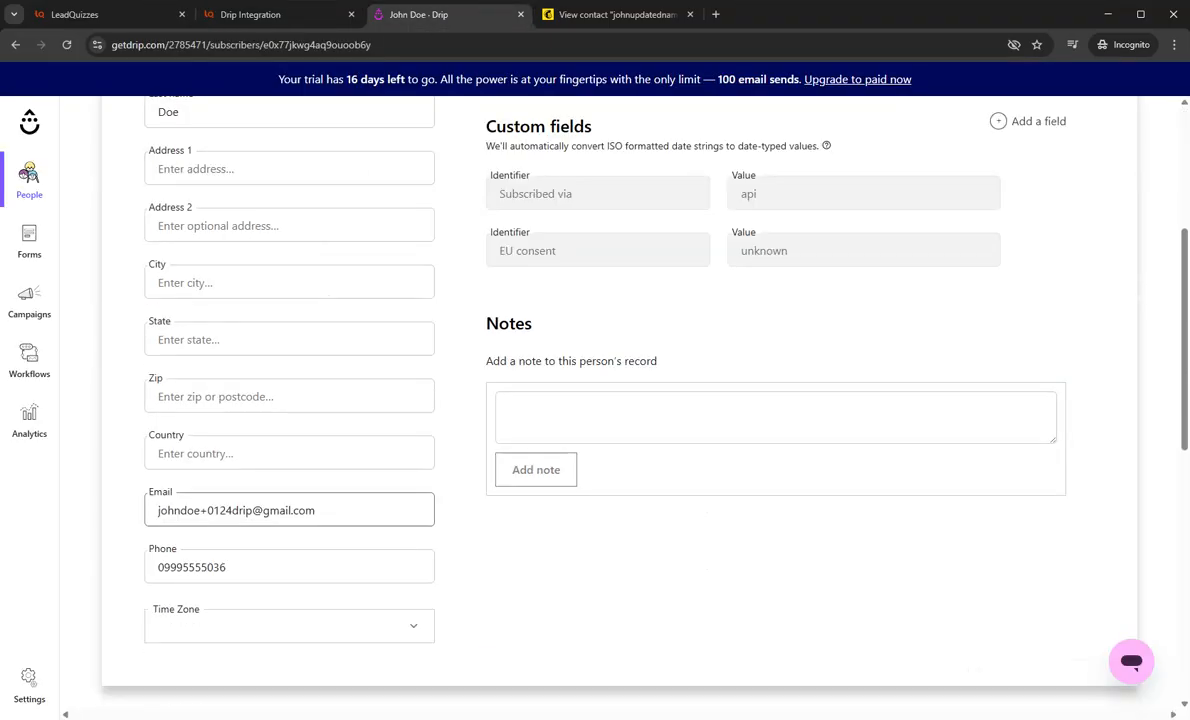
left_click_drag(332, 511, 70, 516)
key("ctrl+c")
left_click(305, 8)
left_click(395, 396)
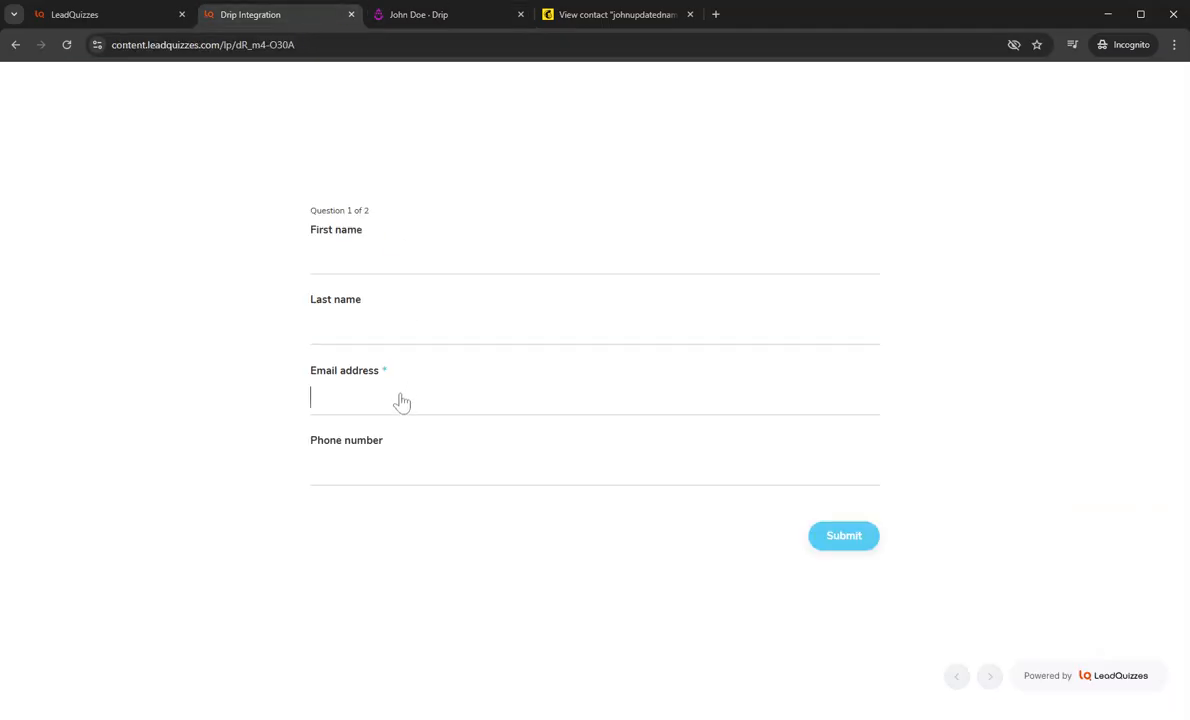
key("ctrl+v")
Step: Enter the contact's first and last names in the quiz form, each with "Updated" appended
left_click(372, 263)
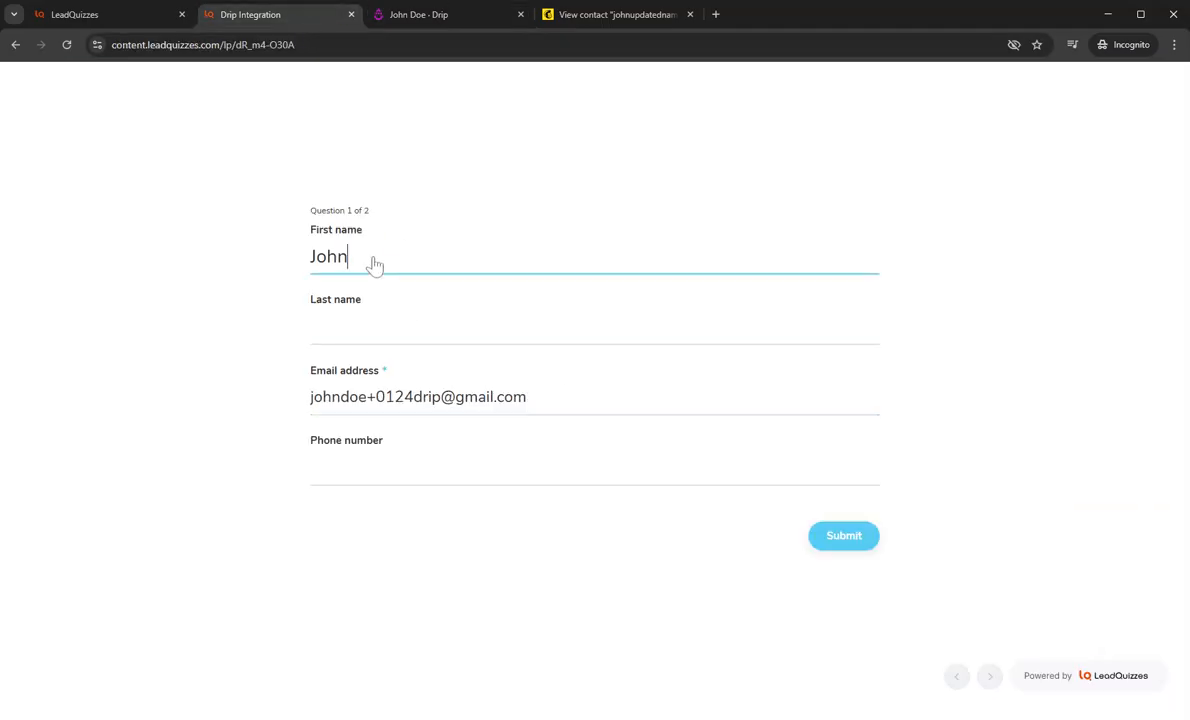
type("JohnUpdated")
left_click(367, 330)
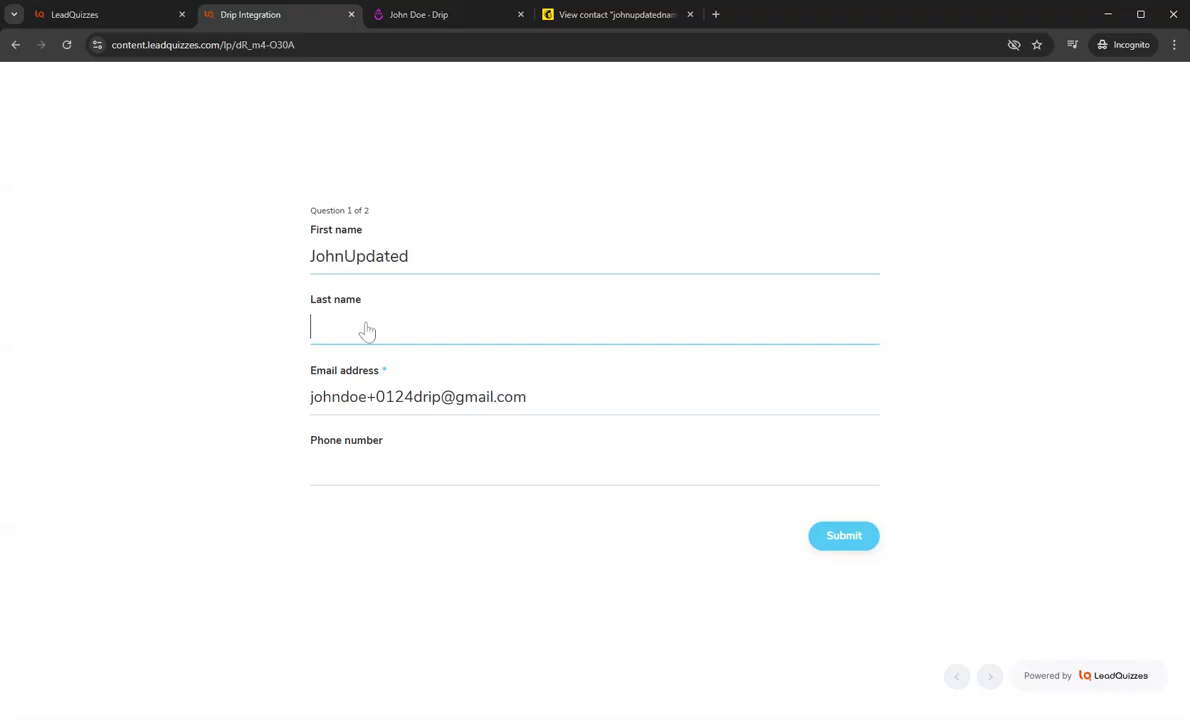
type("DoeUpdate")
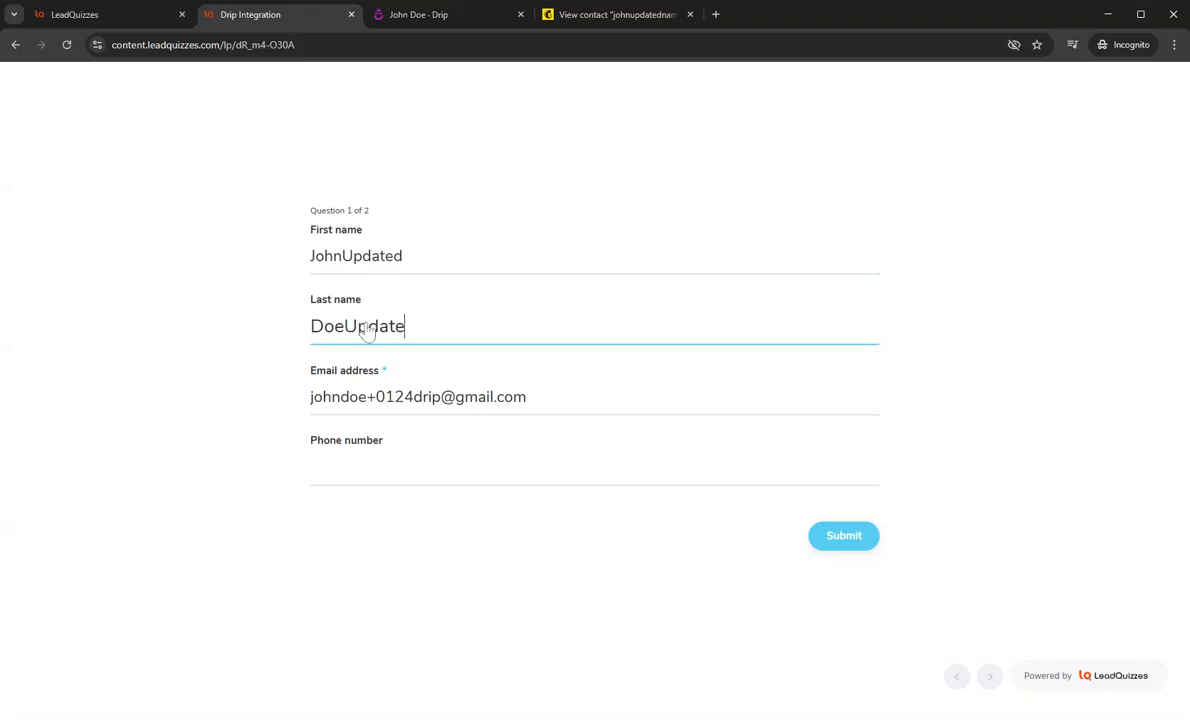
type("d")
Step: Fill in the contact's saved phone number and replace its middle digits with ones
left_click(387, 474)
left_click(424, 495)
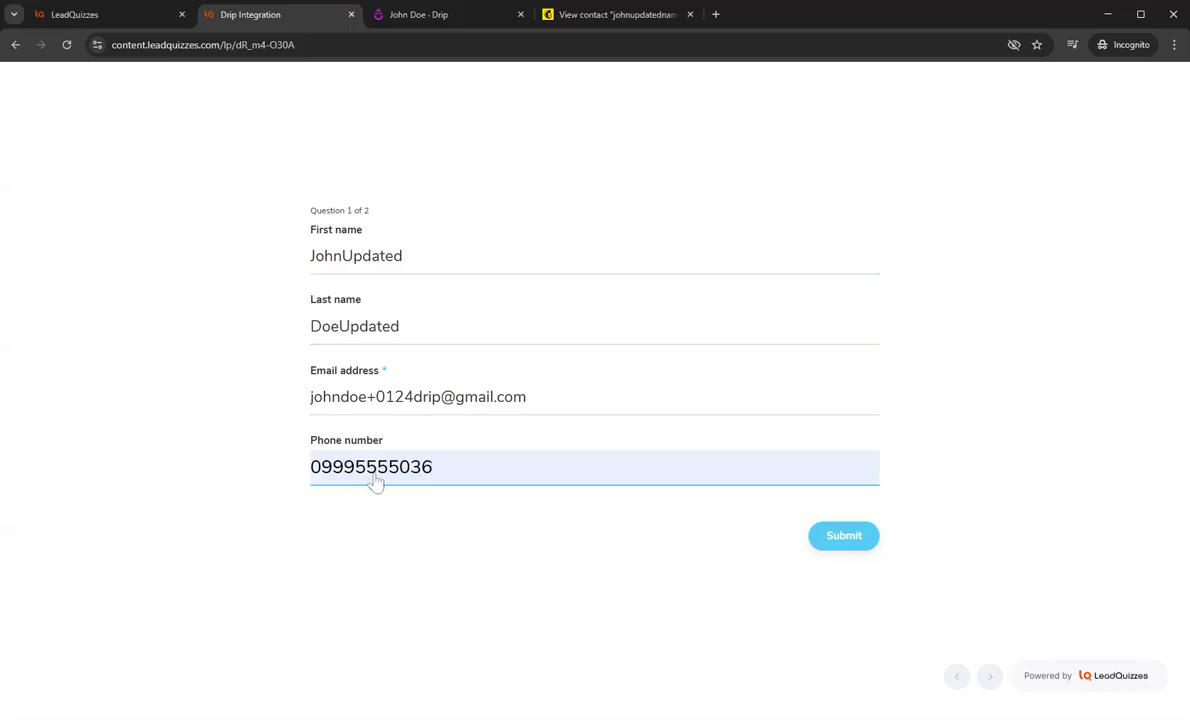
left_click_drag(354, 482, 399, 483)
type("111")
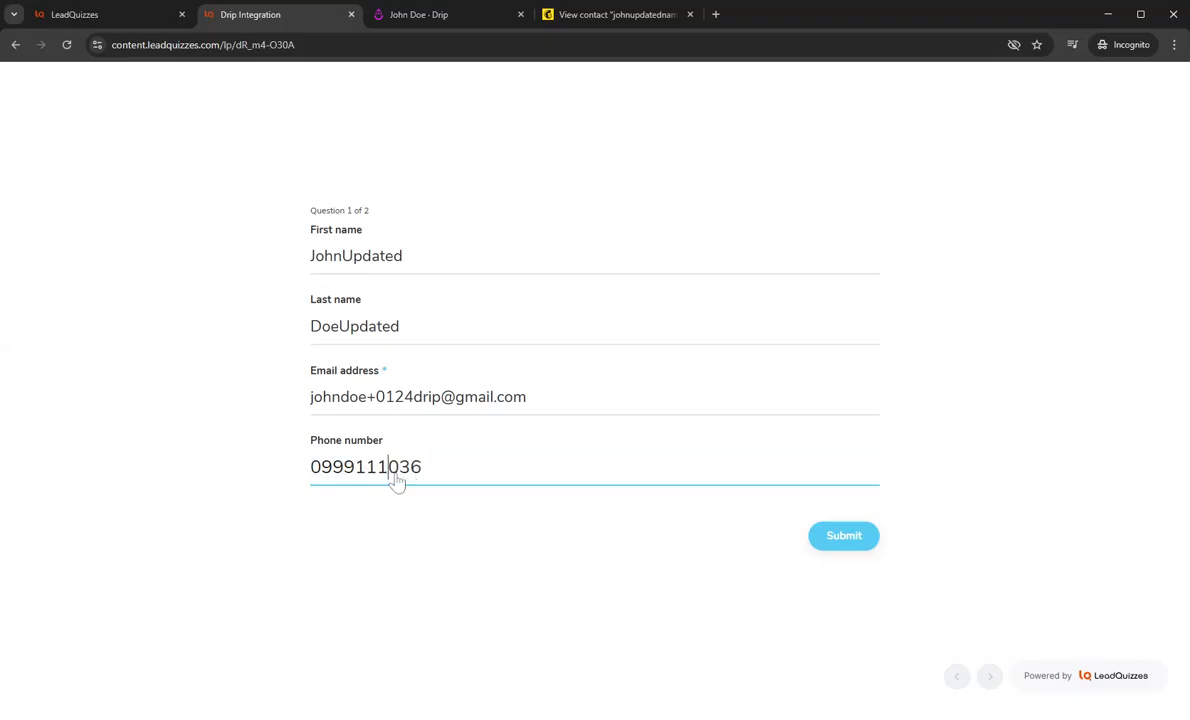
type("1")
Step: Submit the contact form and answer the Tag question with Result 2
left_click(839, 538)
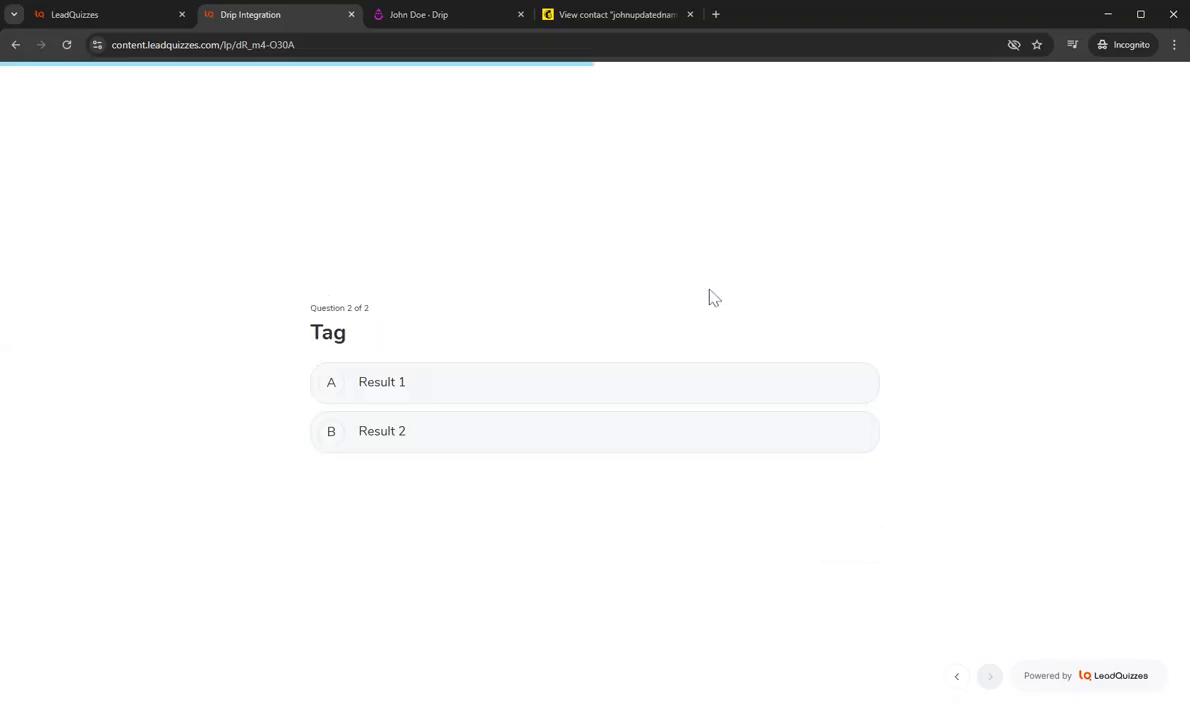
left_click(410, 440)
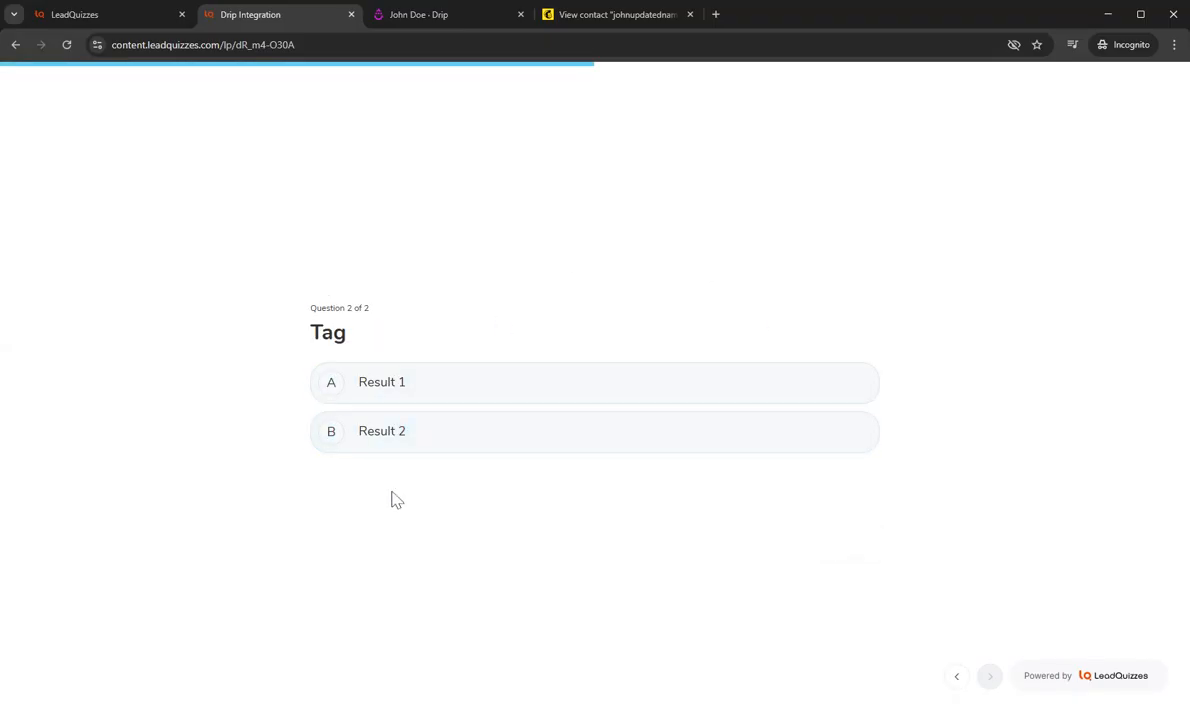
left_click(390, 448)
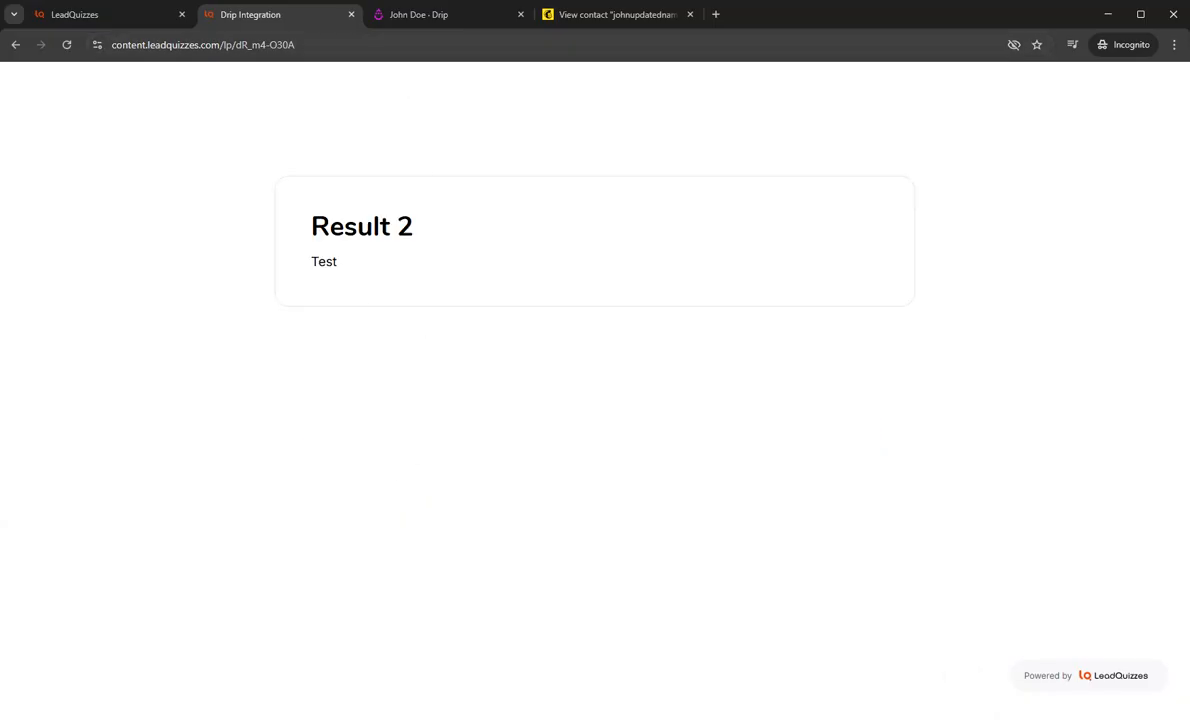
Step: Return to the contact in Drip, reload the record and expand its profile, tags and fields
left_click(420, 15)
scroll(720, 320, "up", 4)
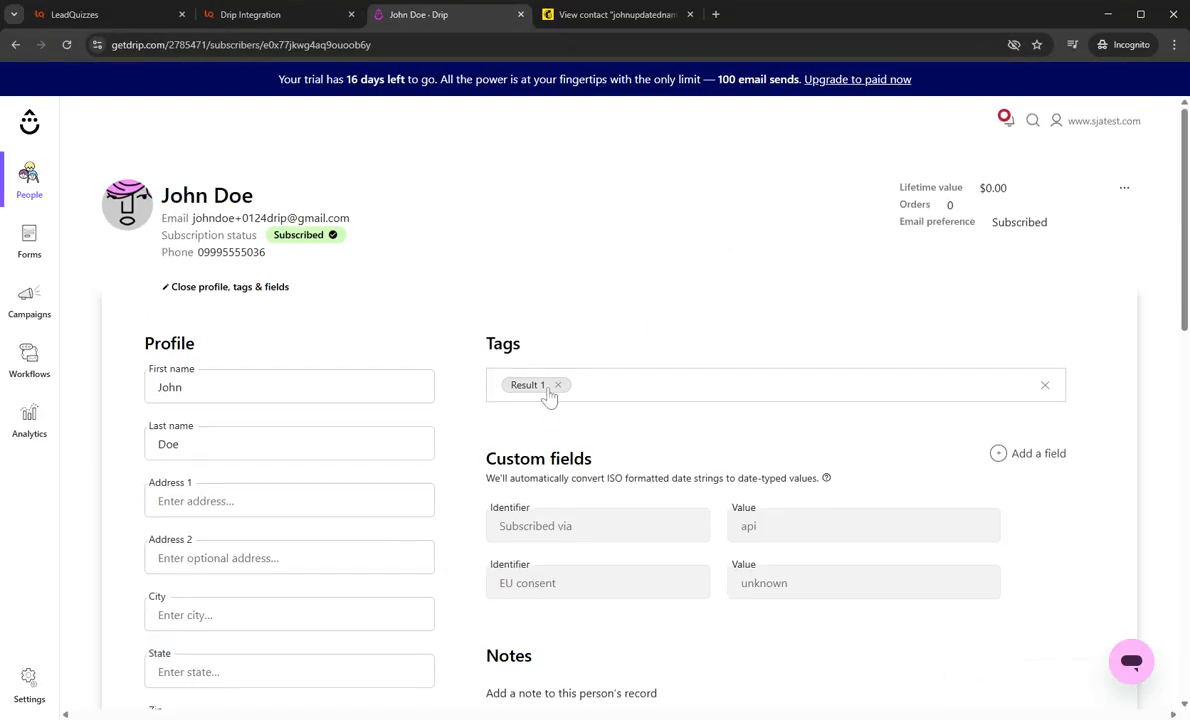
key("F5")
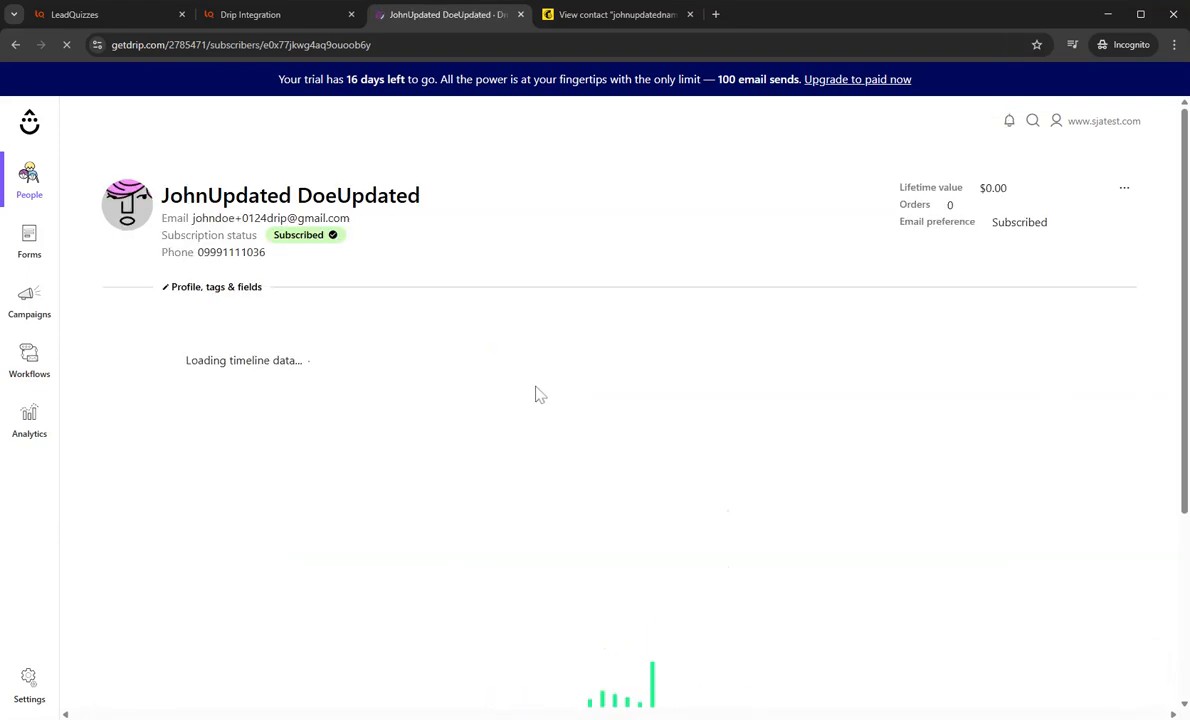
left_click(214, 287)
Step: Check the reloaded contact's first name, last name, phone number and tags
left_click(274, 387)
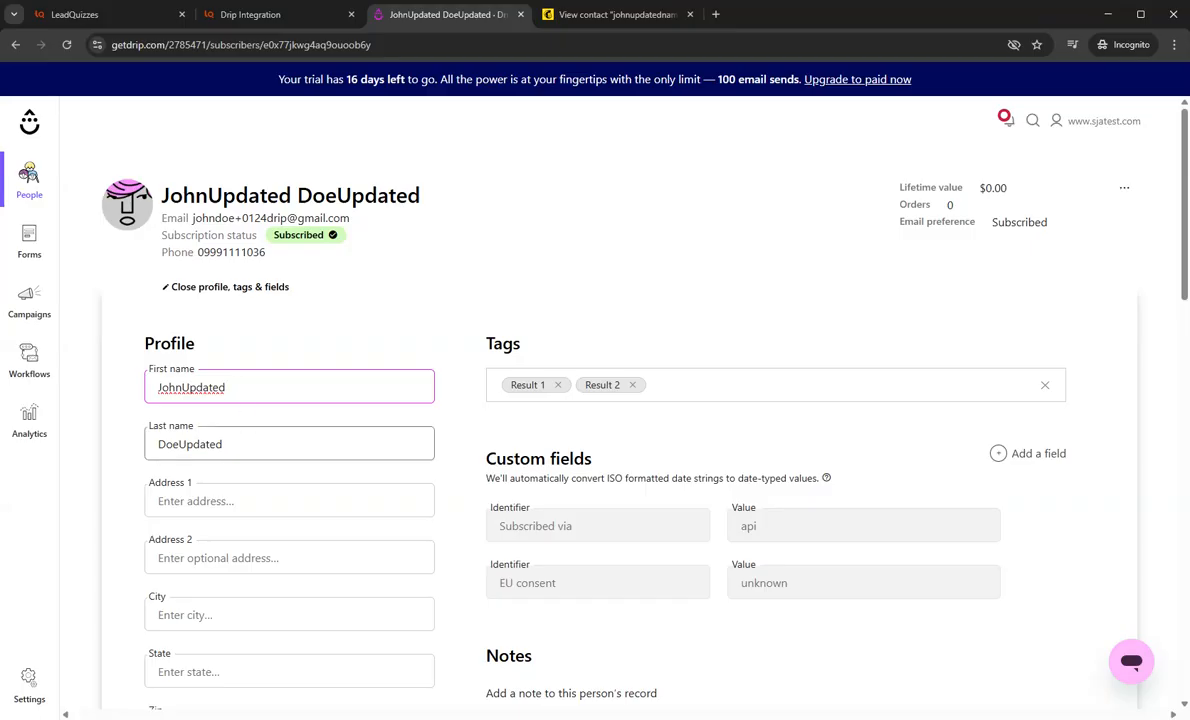
left_click(274, 444)
scroll(274, 450, "down", 1)
scroll(274, 440, "down", 4)
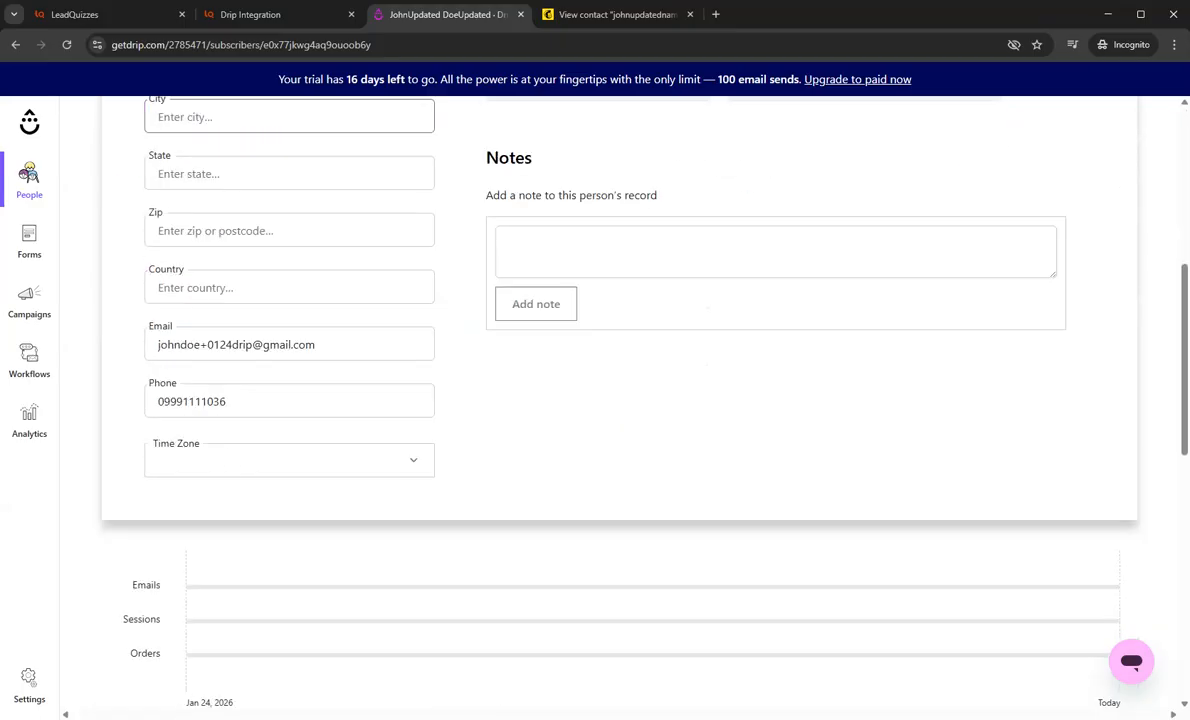
left_click(274, 402)
scroll(345, 417, "up", 5)
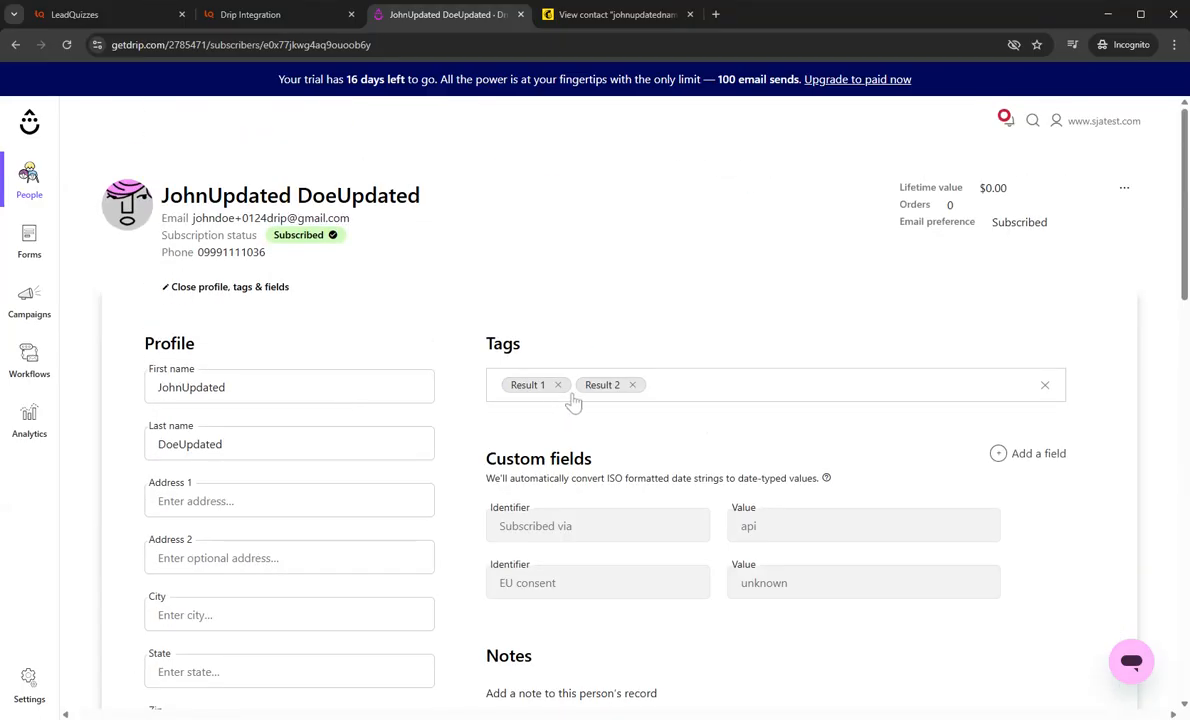